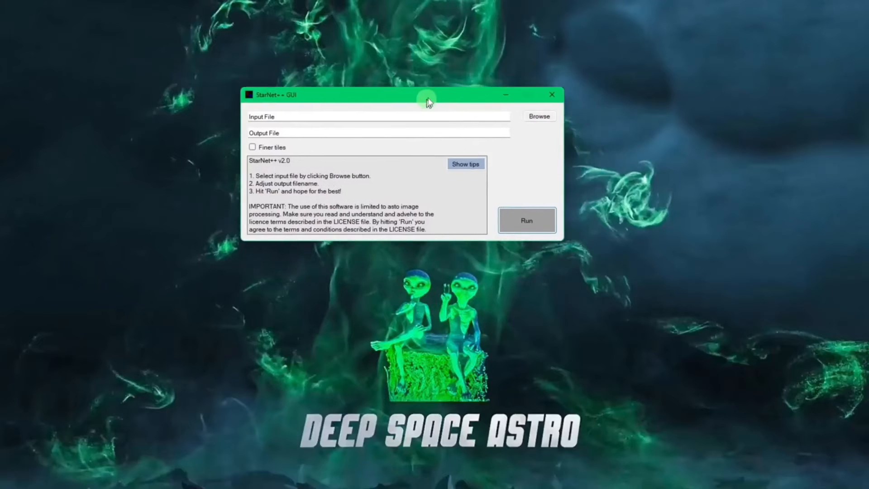
# Close the standalone StarNet++ GUI window.
pyautogui.moveTo(455, 110); pyautogui.dragTo(454, 103)
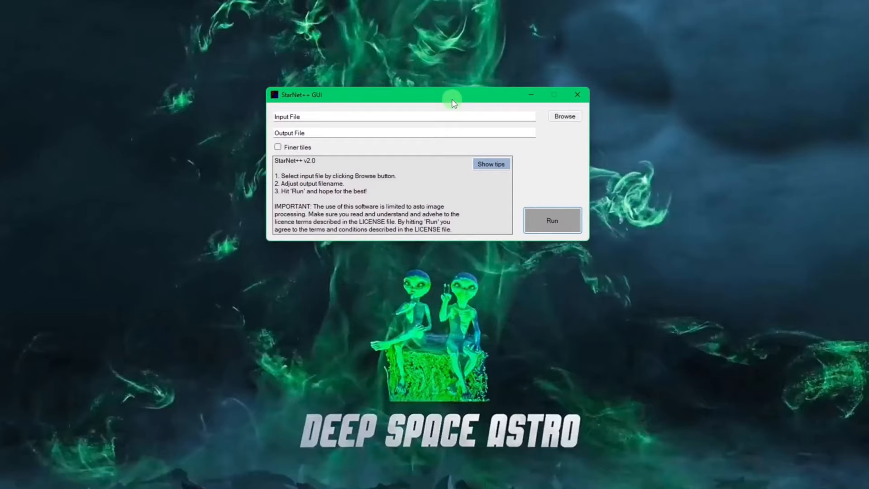
pyautogui.moveTo(453, 103)
pyautogui.mouseDown()
pyautogui.moveTo(444, 106)
pyautogui.moveTo(460, 111)
pyautogui.mouseUp()
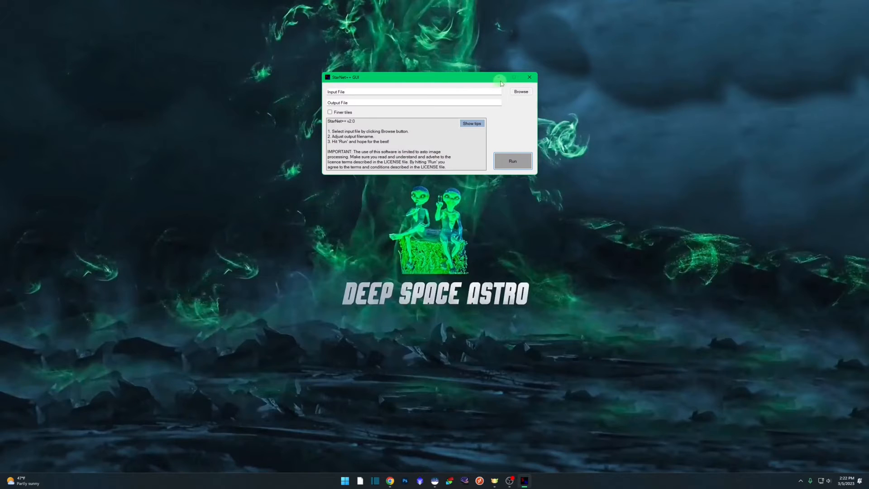
pyautogui.click(530, 77)
# Switch to Chrome and download the Windows command line tool StarNetv2CLI_Win.zip from the StarNet website's download page.
pyautogui.click(397, 480)
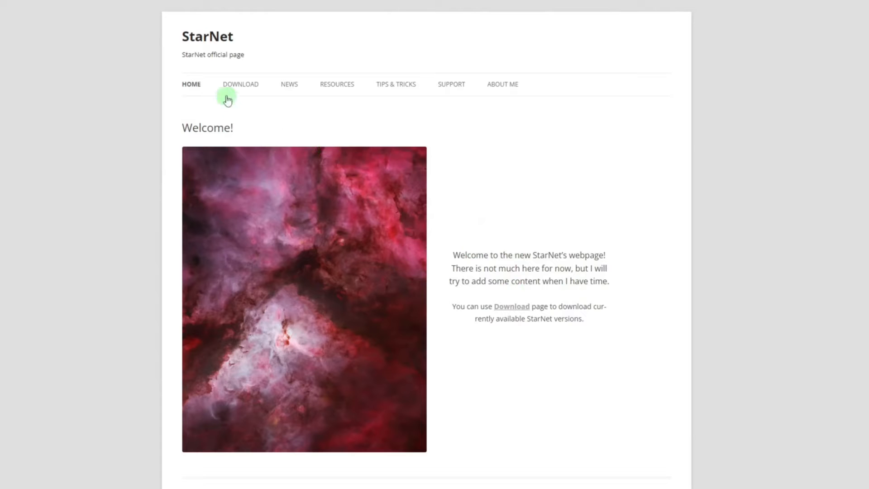
pyautogui.click(240, 84)
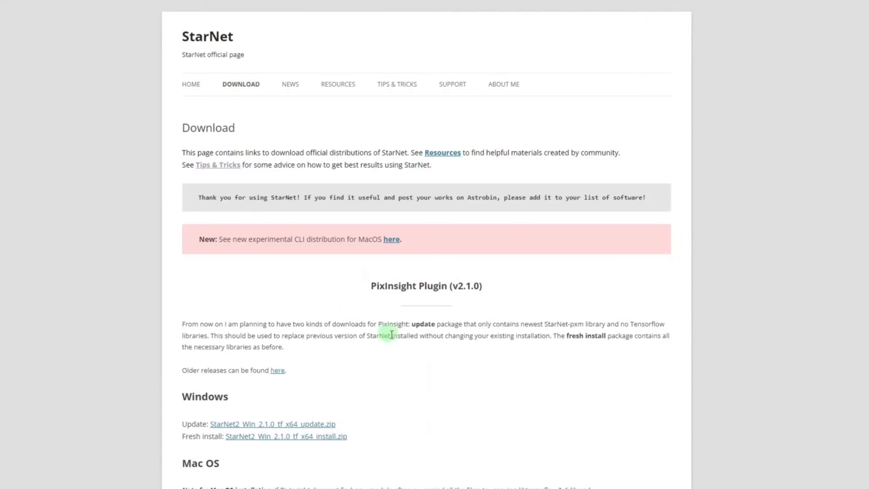
pyautogui.scroll(-8, 429, 355)
pyautogui.scroll(-1, 429, 355)
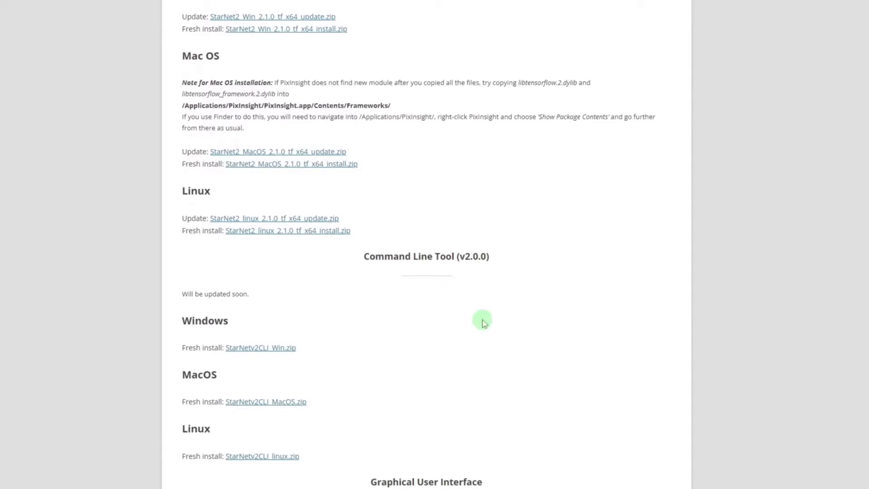
pyautogui.moveTo(360, 256); pyautogui.dragTo(519, 256)
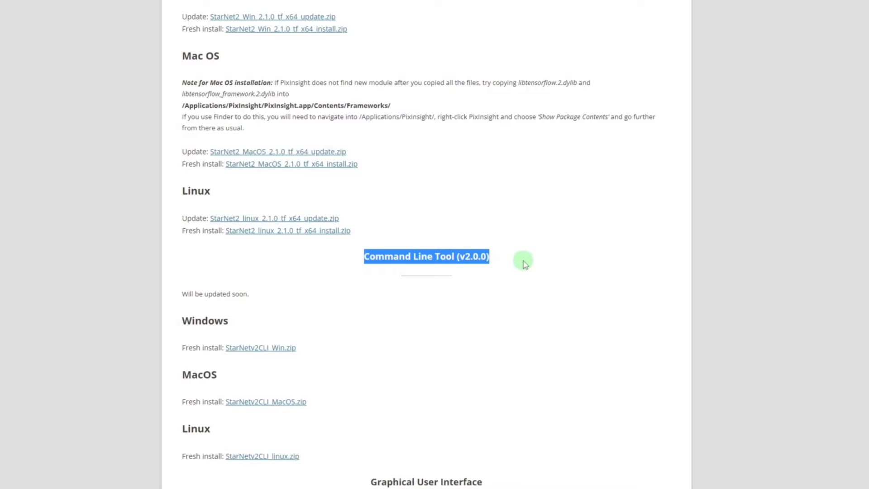
pyautogui.click(520, 256)
pyautogui.scroll(-1, 504, 250)
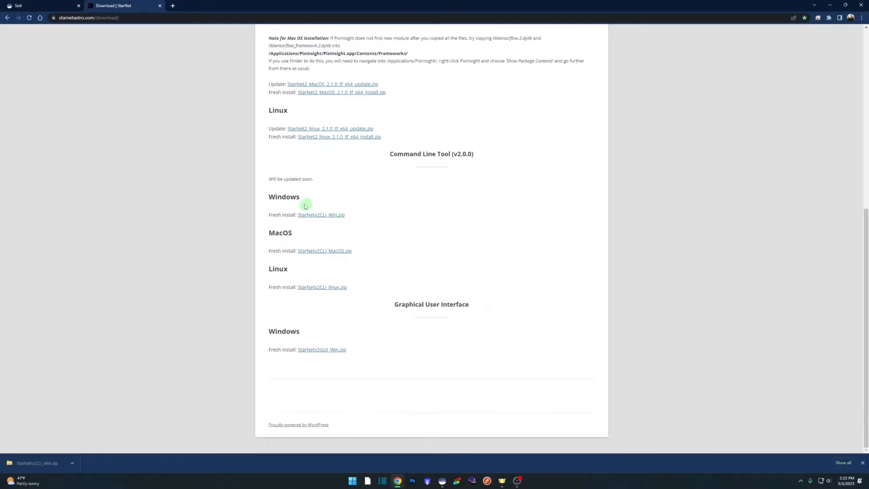
pyautogui.click(332, 215)
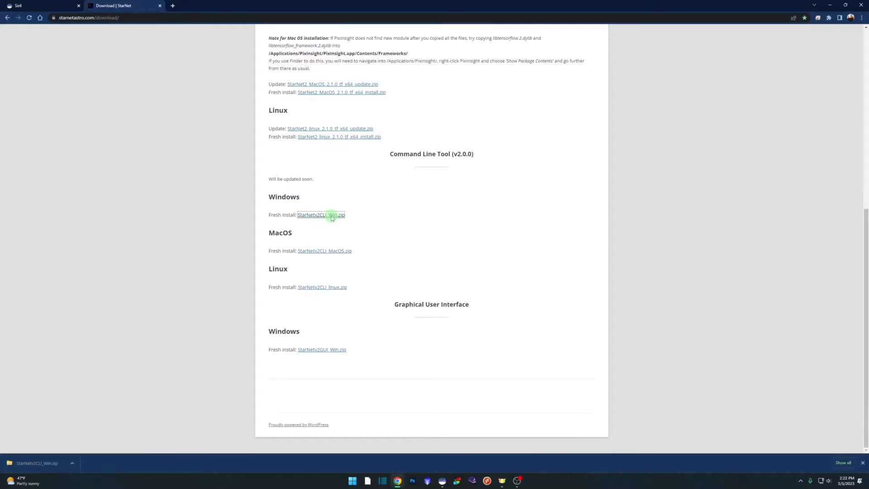
pyautogui.click(471, 248)
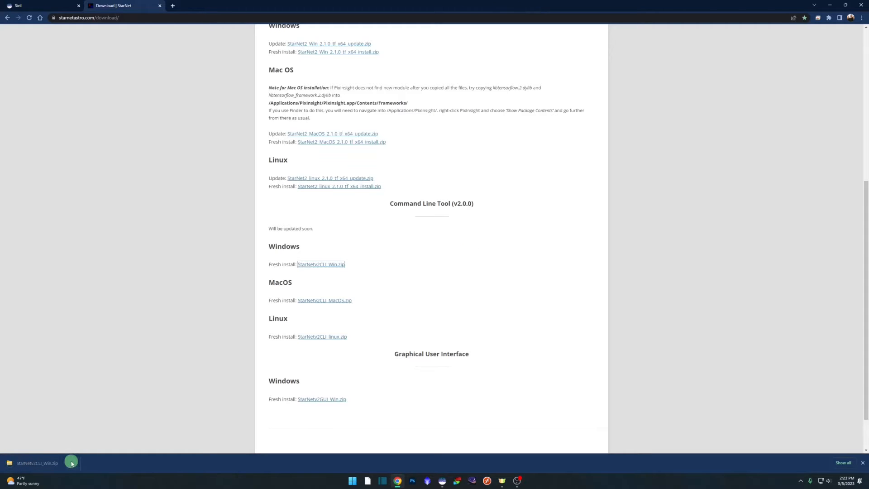
# Show the downloaded StarNetv2CLI_Win.zip in its folder and extract it to the suggested destination in Downloads.
pyautogui.click(72, 462)
pyautogui.click(96, 439)
pyautogui.rightClick(503, 148)
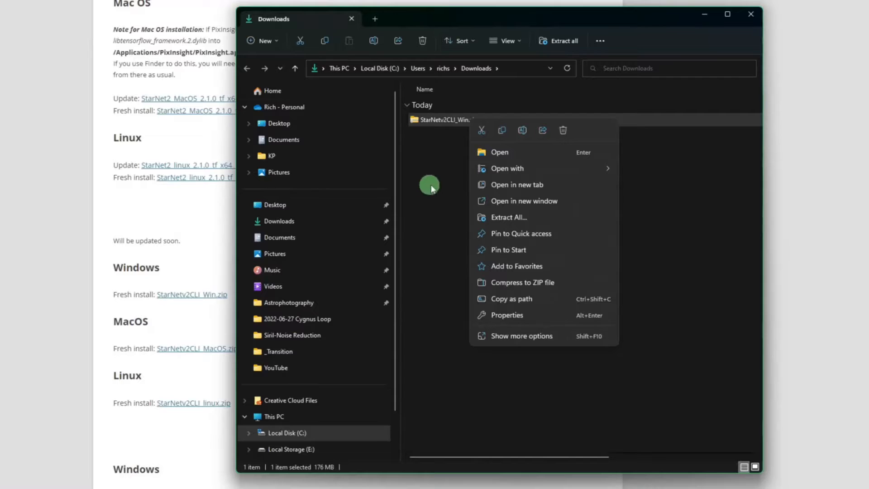
pyautogui.click(529, 213)
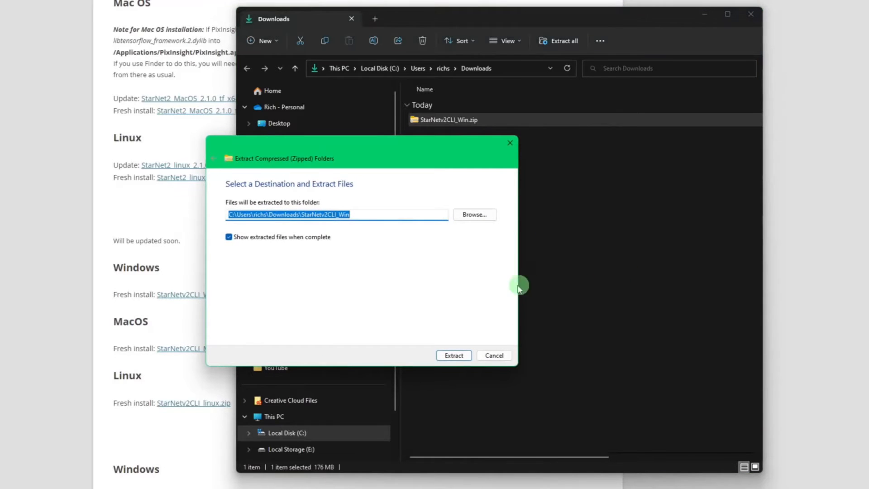
pyautogui.click(454, 356)
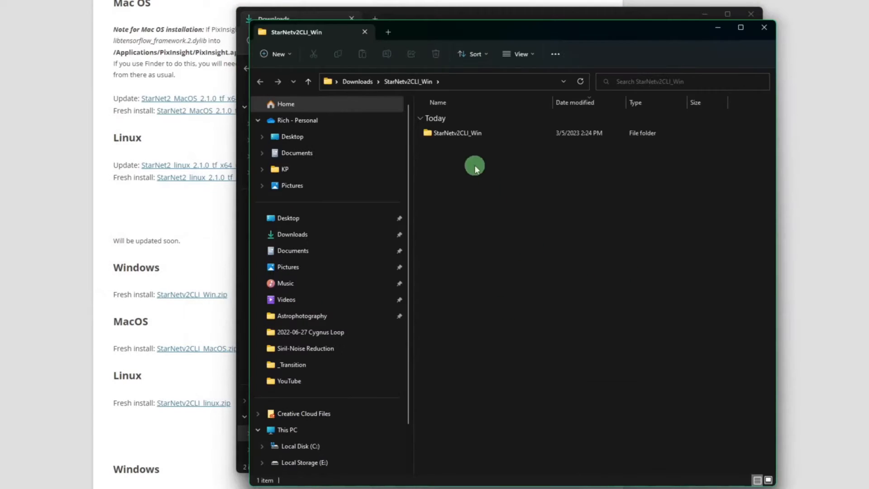
# Move the extracted StarNetv2CLI_Win folder to the root of Local Disk (C:) and open it there.
pyautogui.click(462, 132)
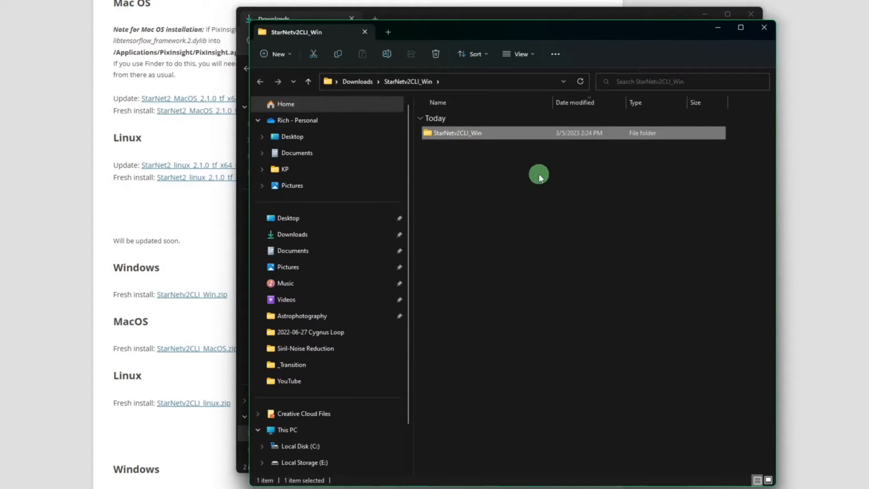
pyautogui.click(313, 53)
pyautogui.click(312, 445)
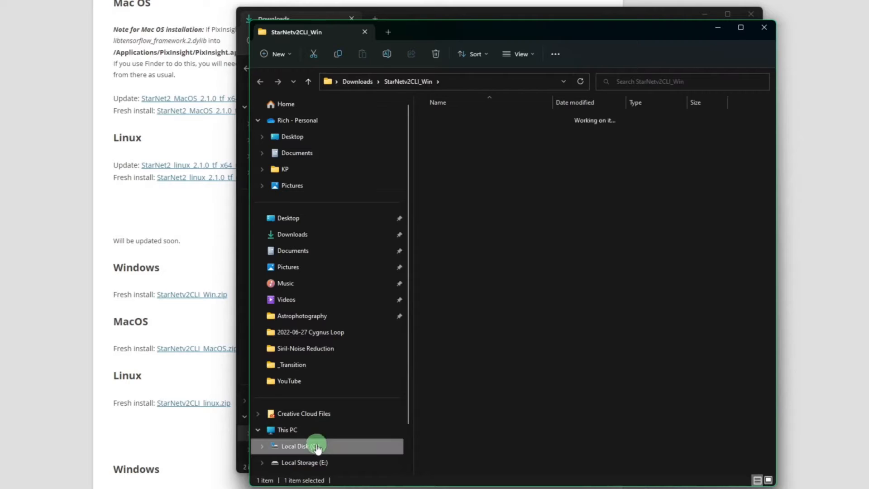
pyautogui.click(361, 55)
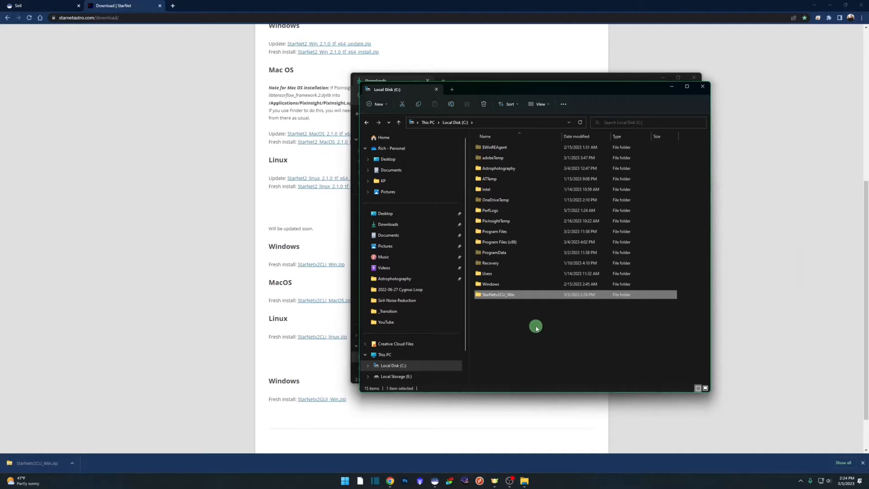
pyautogui.doubleClick(517, 298)
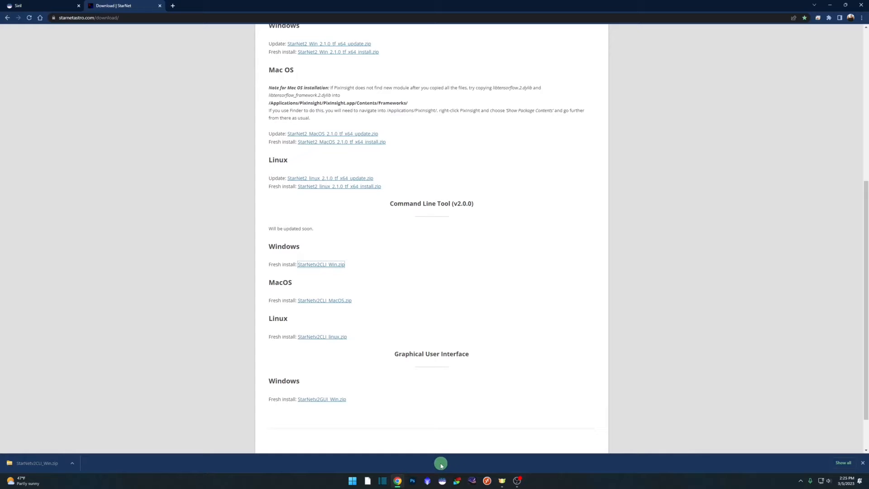
# Switch to Siril and open the image result_9609s.fit from the 2022-06-27 Cygnus Loop folder.
pyautogui.click(442, 482)
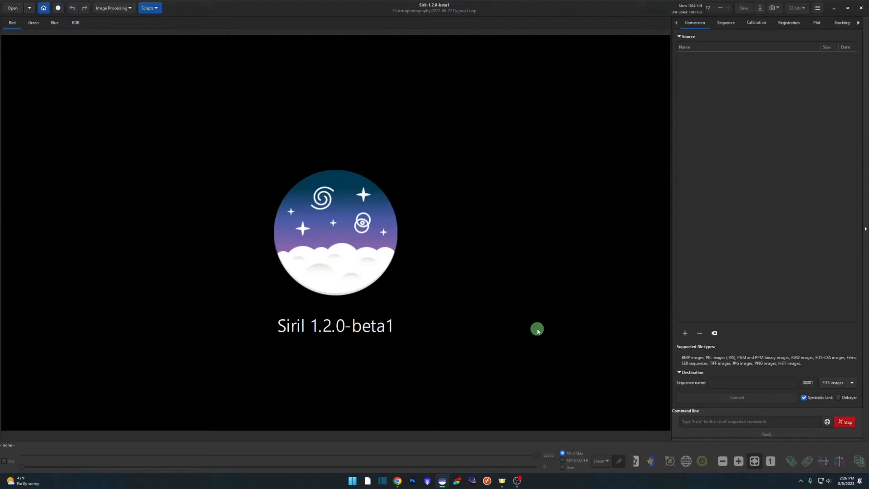
pyautogui.click(12, 9)
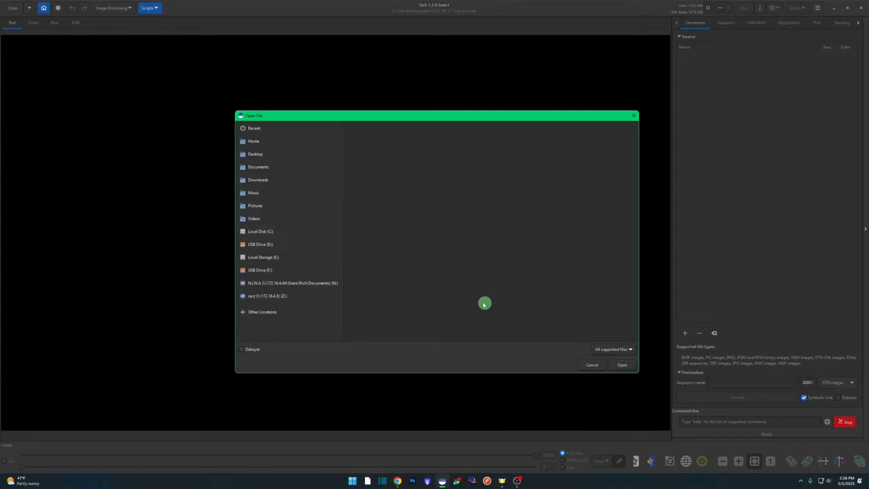
pyautogui.doubleClick(397, 158)
pyautogui.click(373, 197)
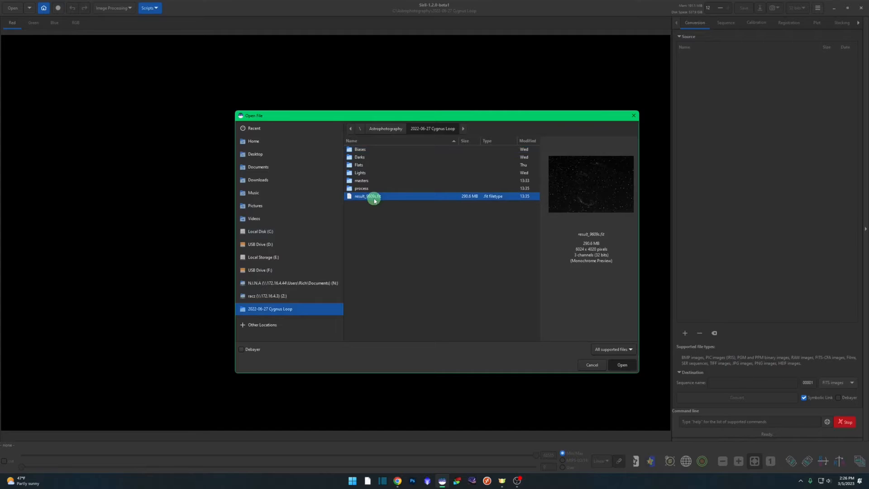
pyautogui.doubleClick(374, 197)
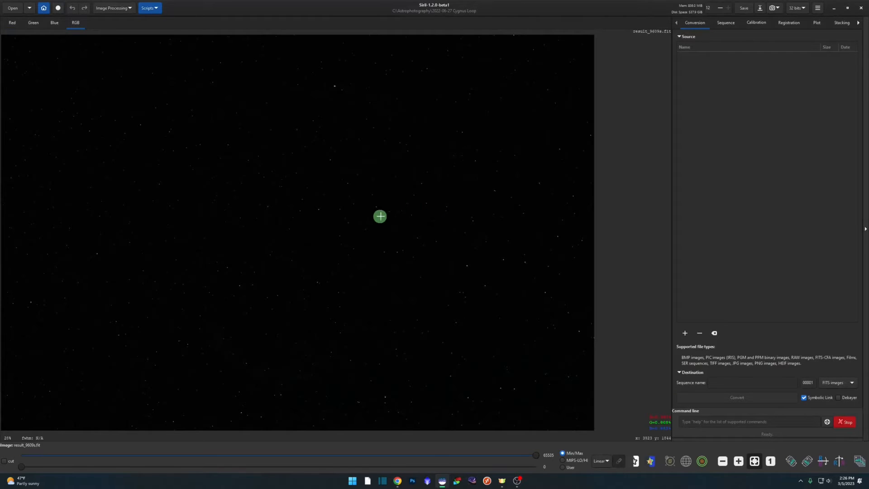
# Try to run StarNet Star Removal on the open image with star mask generation enabled.
pyautogui.click(130, 9)
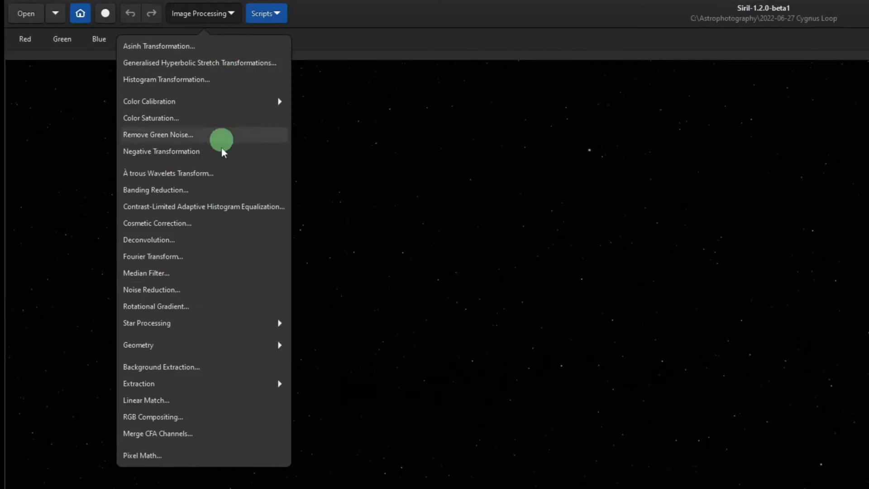
pyautogui.click(111, 182)
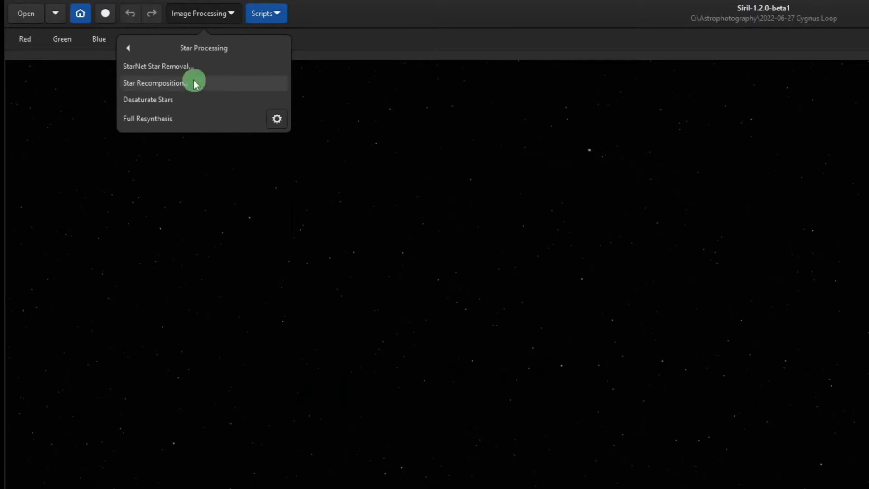
pyautogui.click(183, 67)
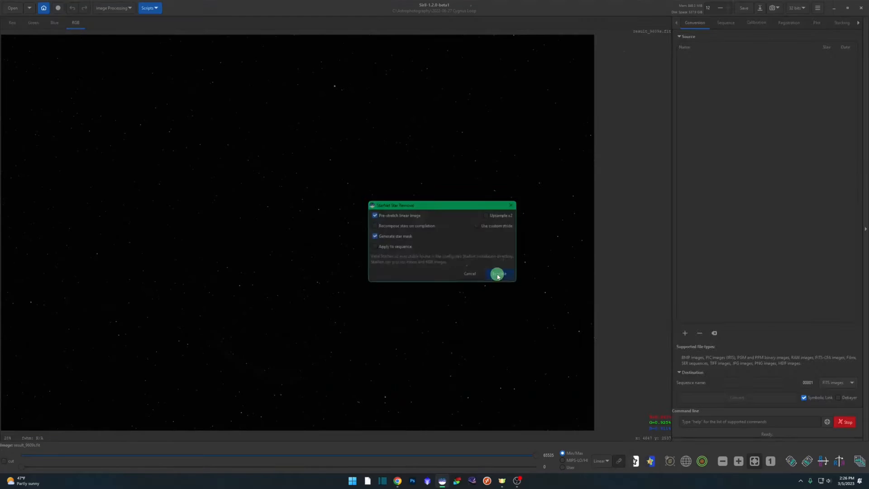
pyautogui.click(516, 322)
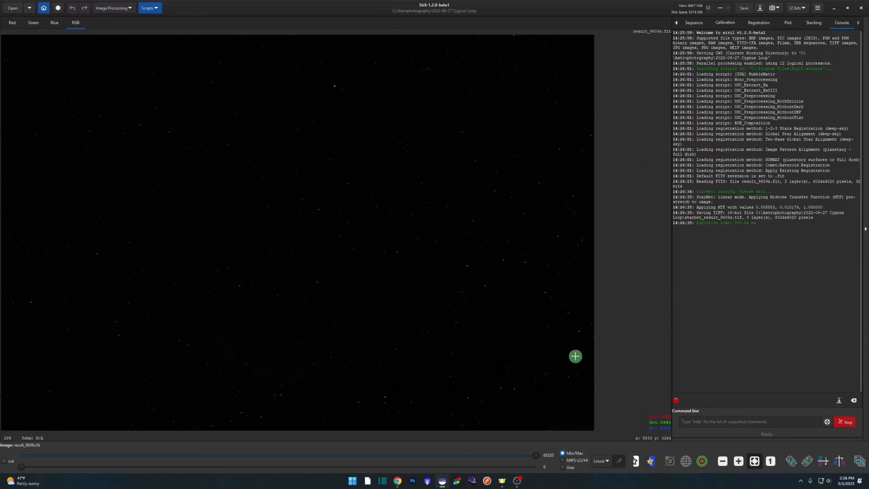
# In File Explorer, delete starnet_result_9609s.tif from the 2022-06-27 Cygnus Loop folder inside Astrophotography and close the window.
pyautogui.press('super+e')
pyautogui.click(412, 276)
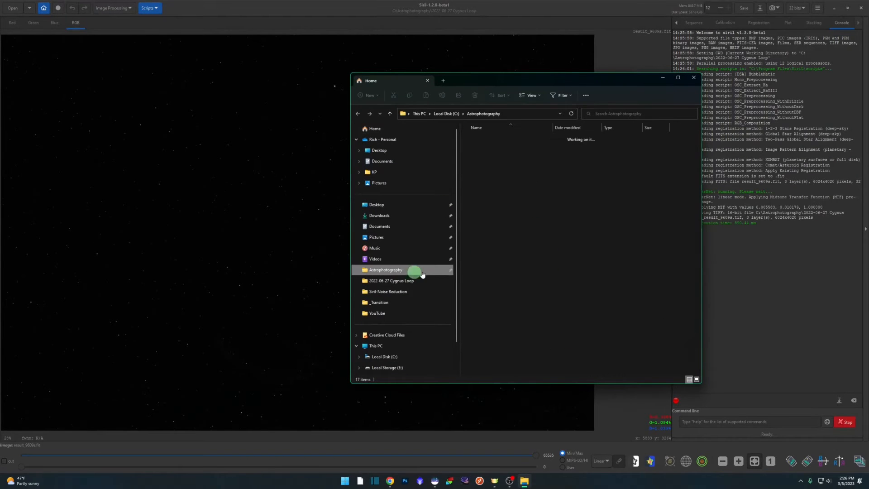
pyautogui.doubleClick(510, 162)
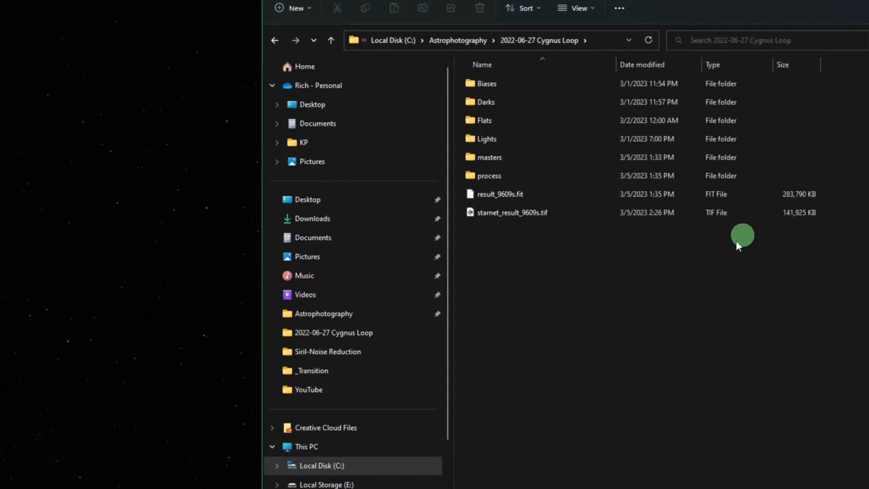
pyautogui.click(503, 213)
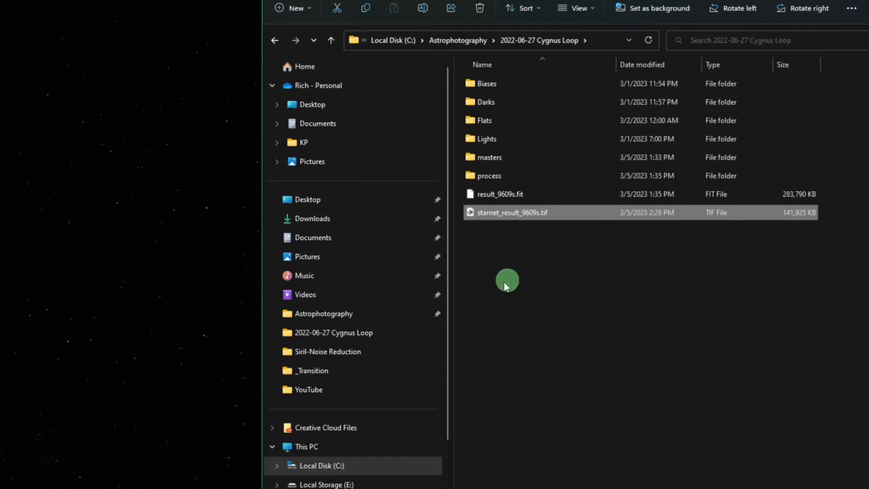
pyautogui.click(540, 199)
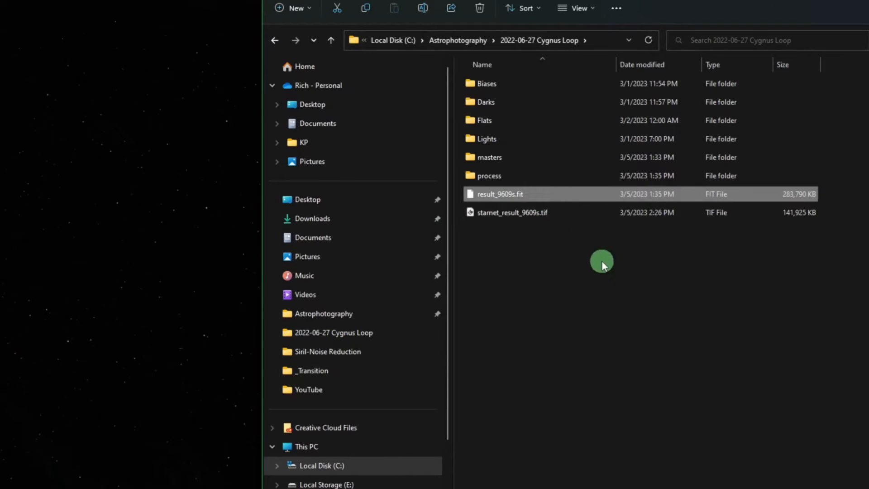
pyautogui.click(568, 216)
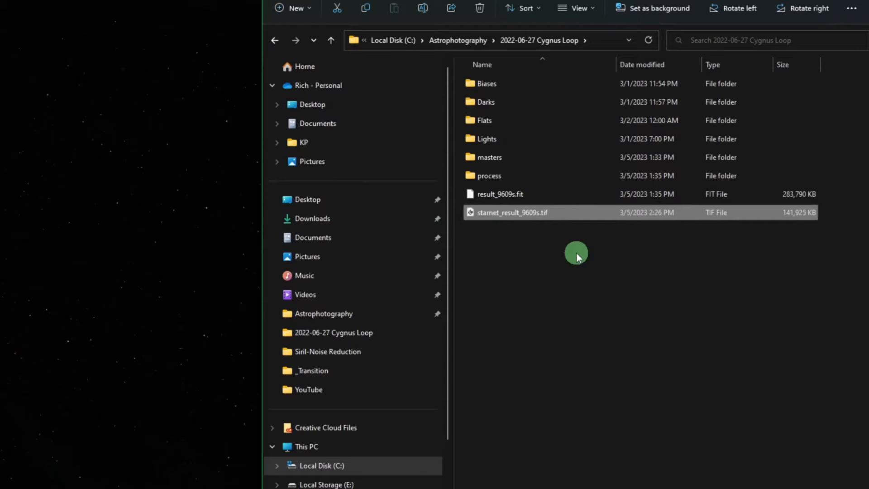
pyautogui.click(478, 11)
pyautogui.click(654, 183)
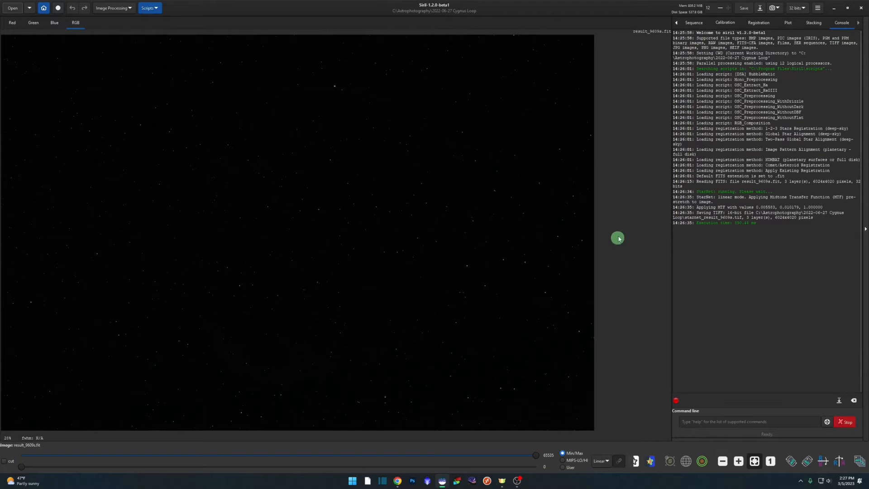
# Exit Siril and open the Siril 1.2.0-beta1 release page from the Siril website's Downloads page in Chrome.
pyautogui.click(862, 8)
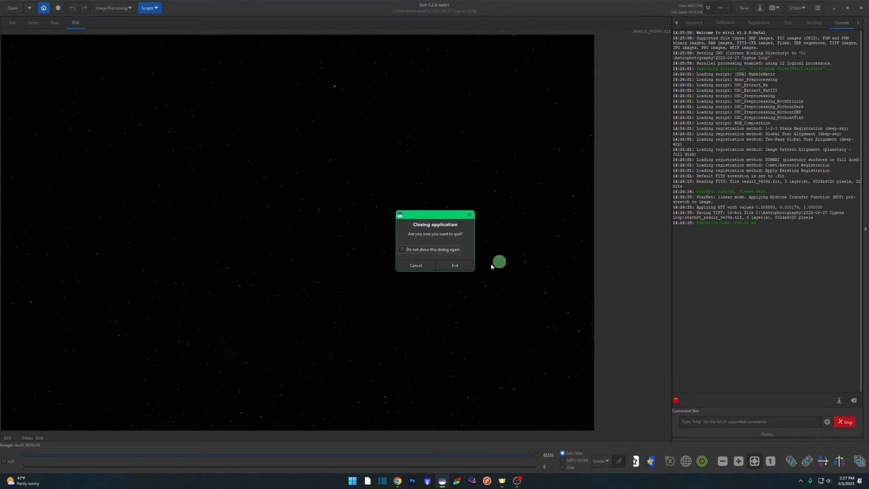
pyautogui.click(462, 266)
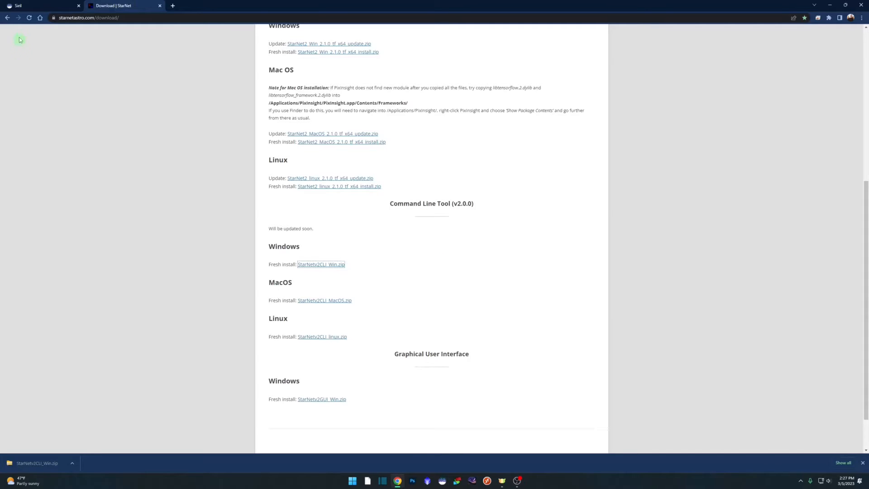
pyautogui.click(24, 6)
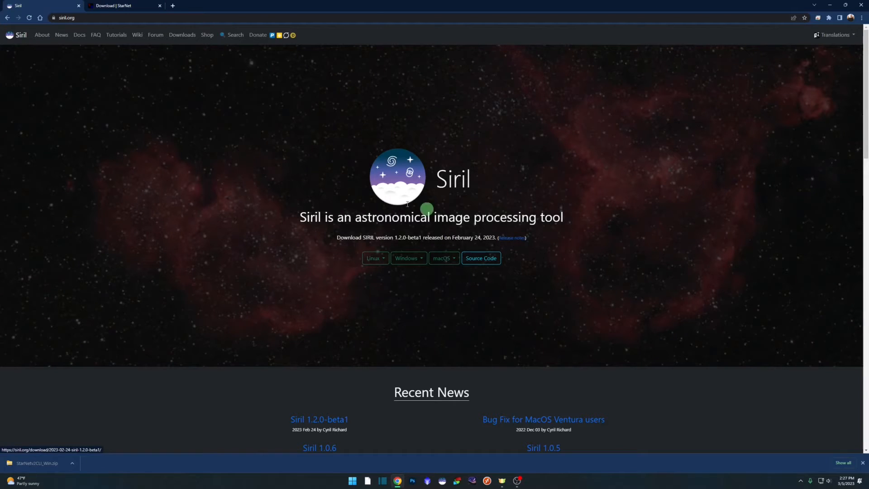
pyautogui.click(182, 35)
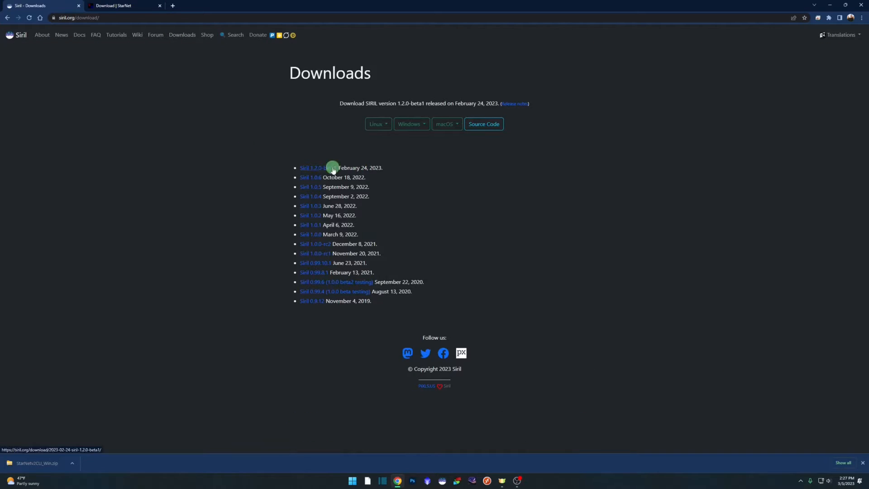
pyautogui.click(317, 168)
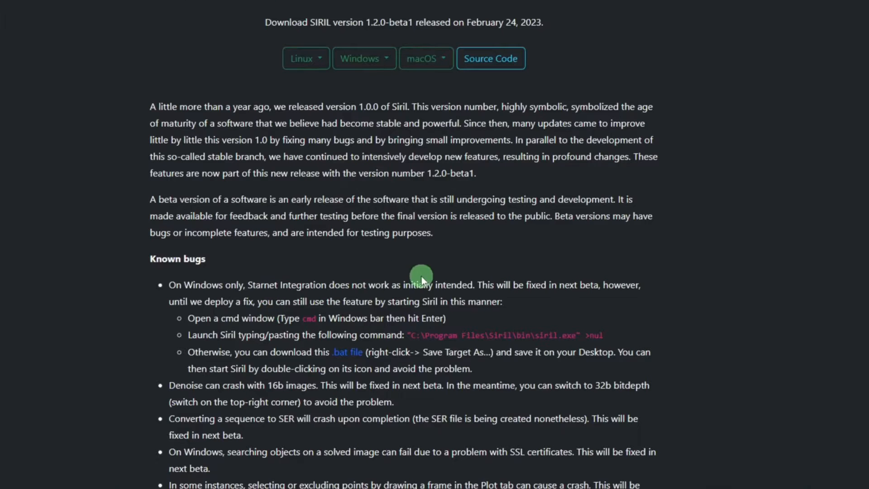
# Save the linked .bat file from the known bugs list to the Desktop as launchsiril.bat.
pyautogui.click(410, 337)
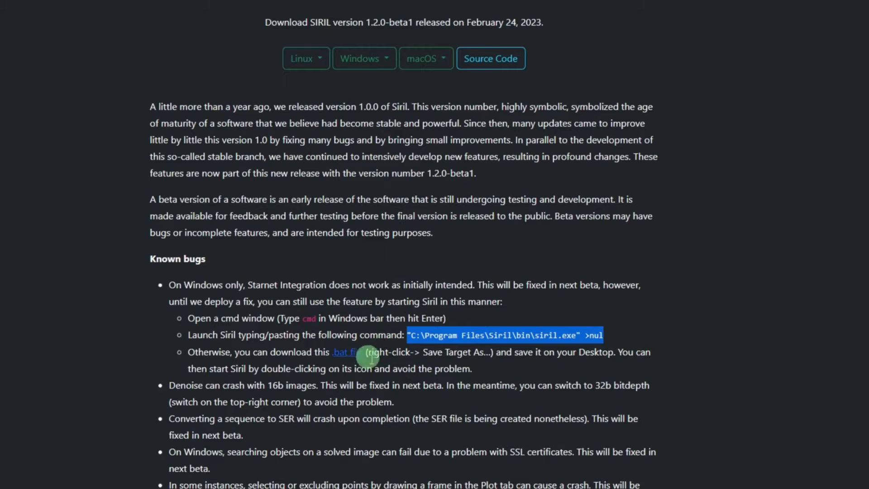
pyautogui.rightClick(353, 352)
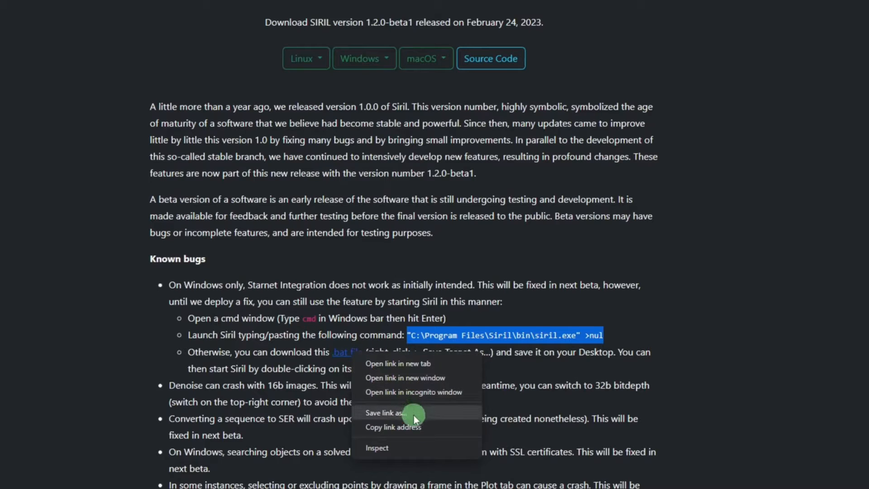
pyautogui.click(439, 413)
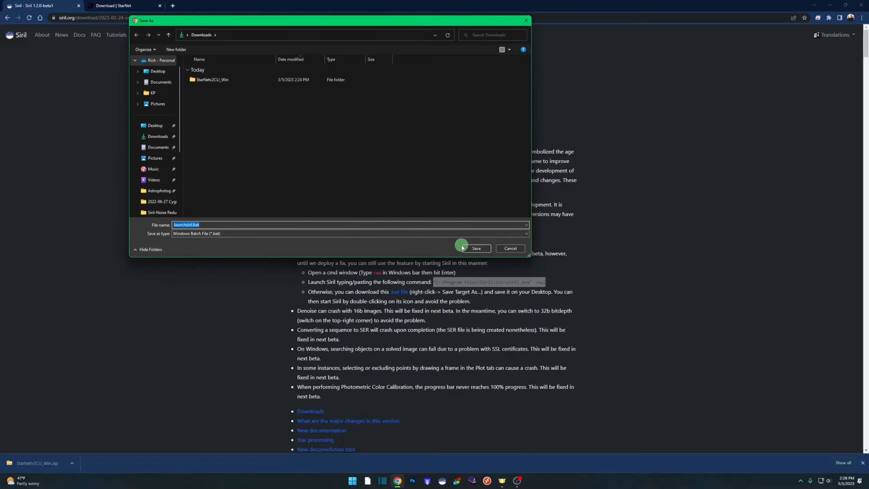
pyautogui.click(153, 125)
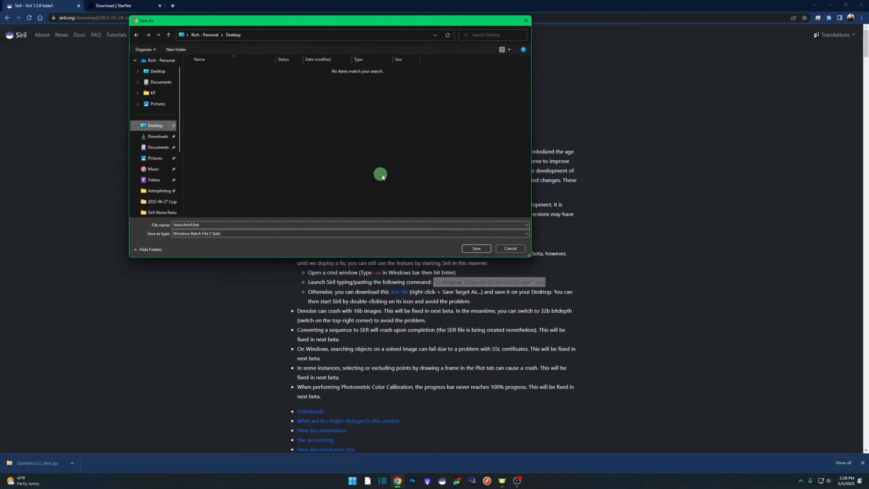
pyautogui.click(476, 248)
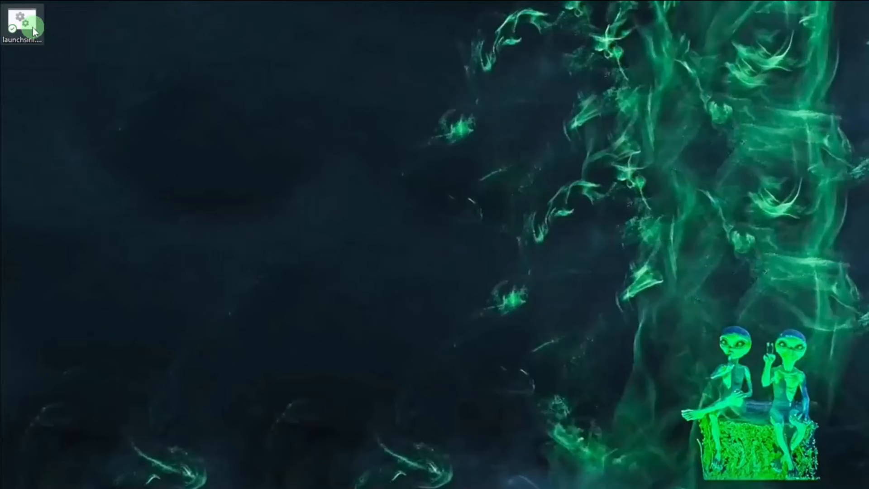
# Launch Siril with launchsiril.bat from the desktop, allow it past the SmartScreen warning, and minimize the command window.
pyautogui.doubleClick(32, 27)
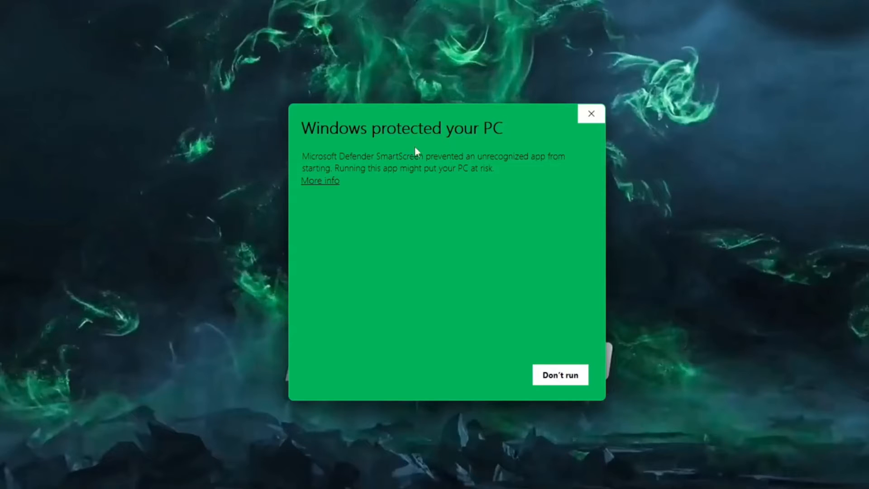
pyautogui.click(320, 181)
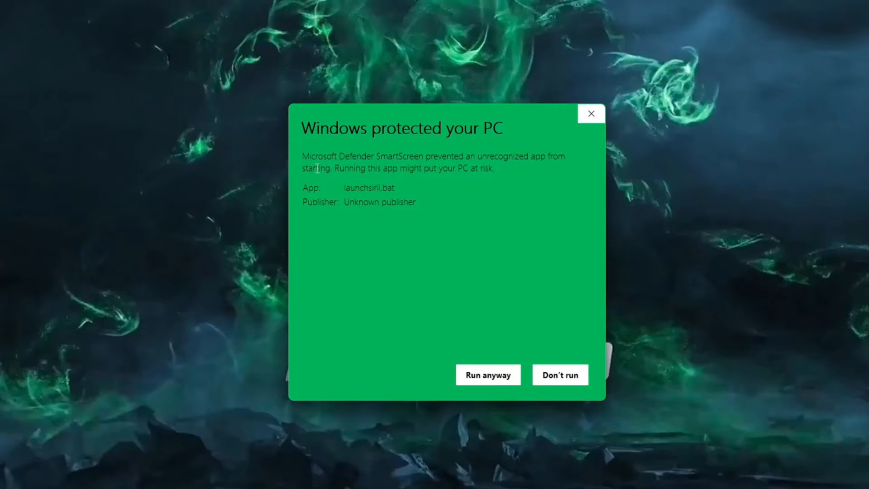
pyautogui.click(502, 376)
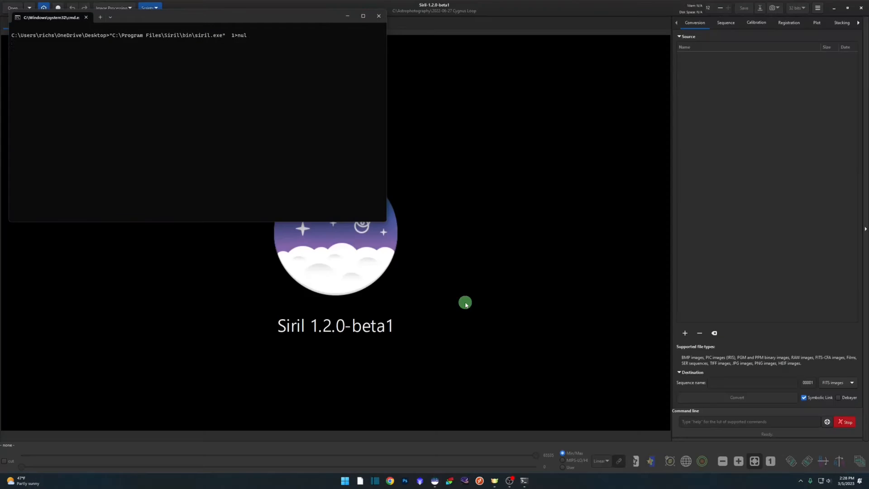
pyautogui.moveTo(318, 16); pyautogui.dragTo(355, 67)
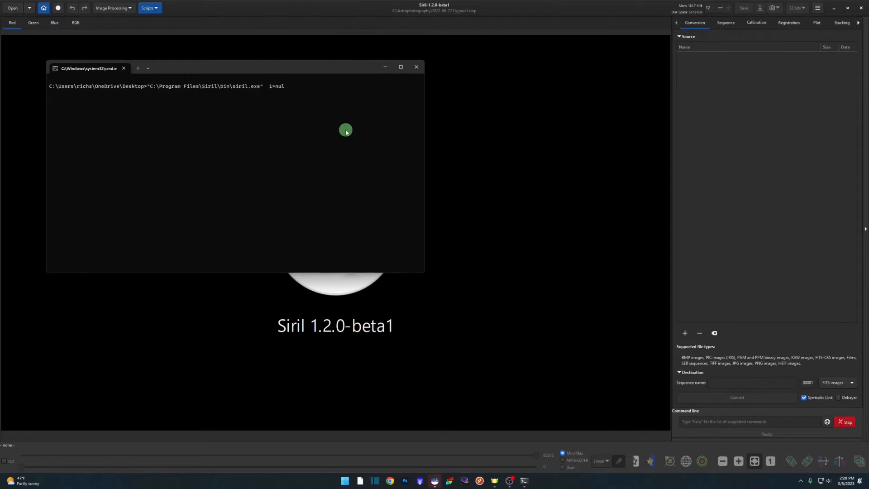
pyautogui.moveTo(331, 71)
pyautogui.mouseDown()
pyautogui.moveTo(324, 74)
pyautogui.moveTo(335, 82)
pyautogui.mouseUp()
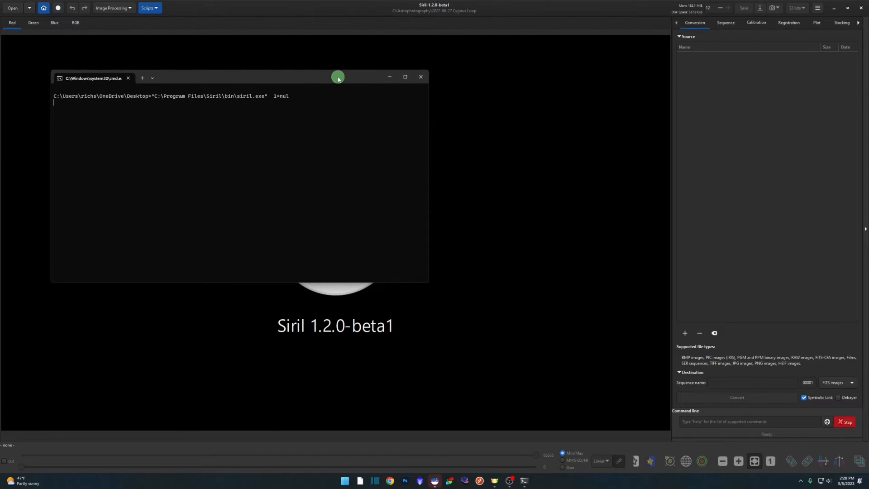
pyautogui.click(389, 79)
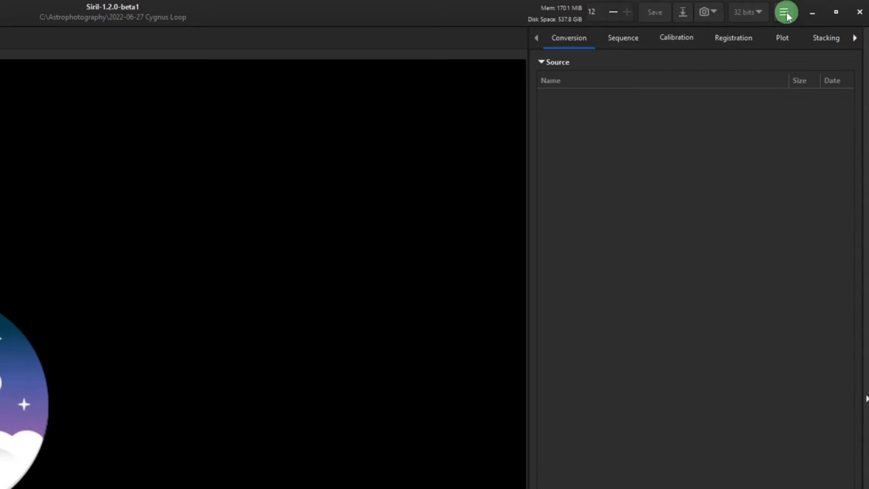
# In Siril's Miscellaneous preferences, set the StarNet installation directory to StarNetv2CLI_Win on Local Disk (C:) and apply it.
pyautogui.click(787, 16)
pyautogui.click(778, 70)
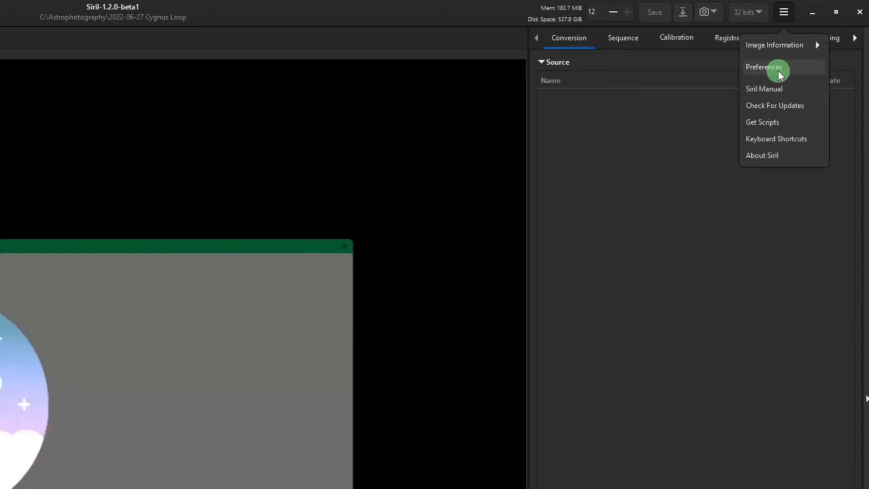
pyautogui.click(248, 245)
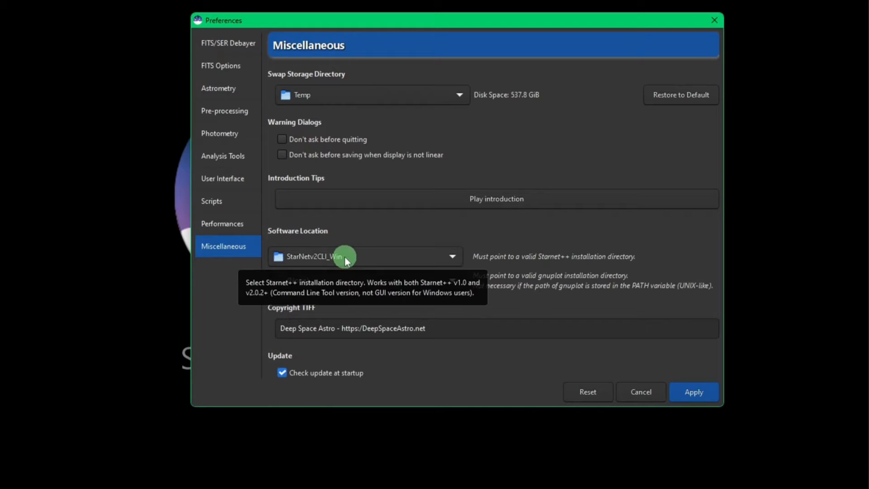
pyautogui.click(452, 257)
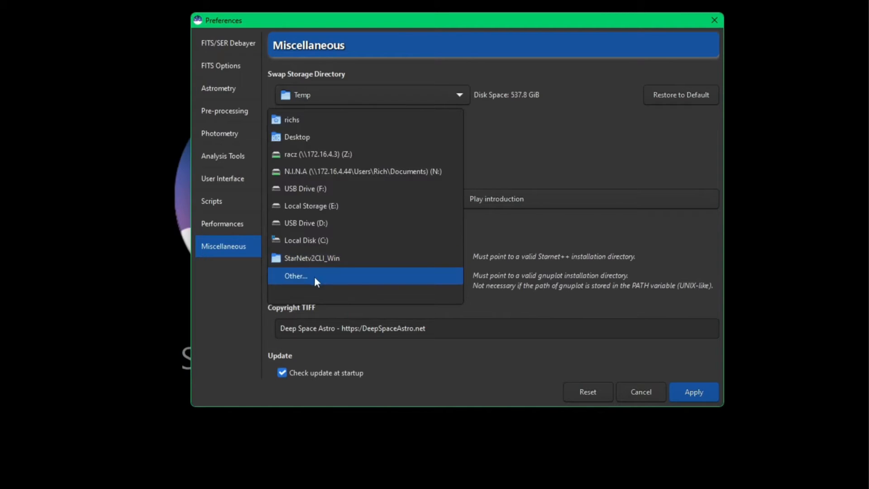
pyautogui.click(304, 284)
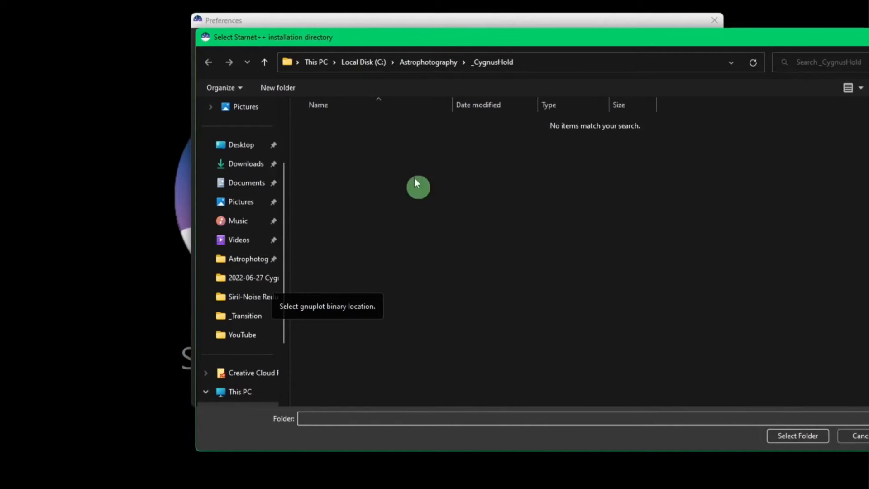
pyautogui.click(372, 64)
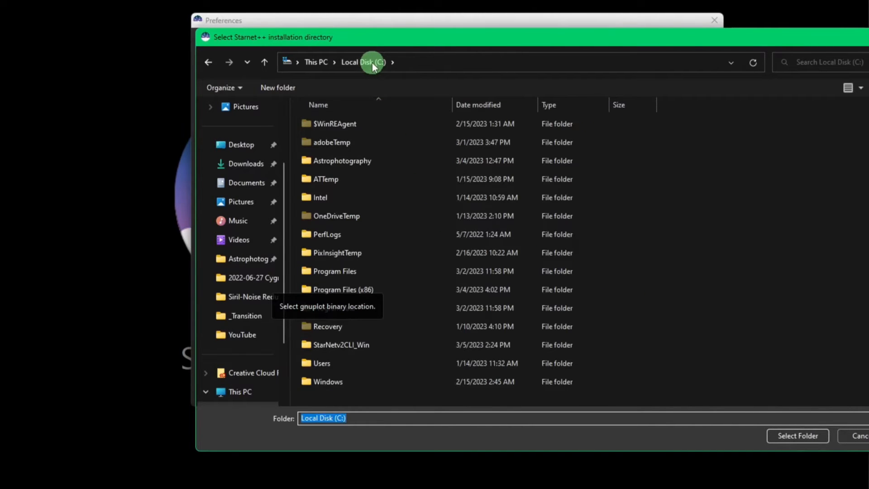
pyautogui.click(396, 346)
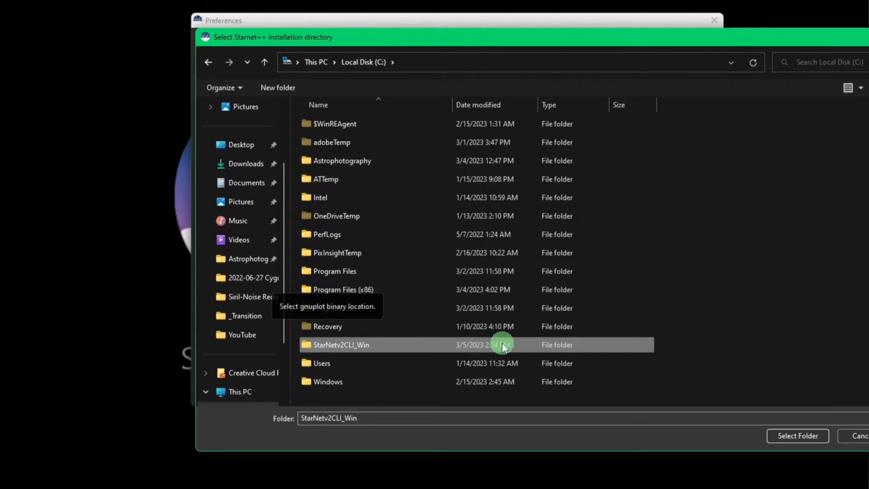
pyautogui.click(797, 436)
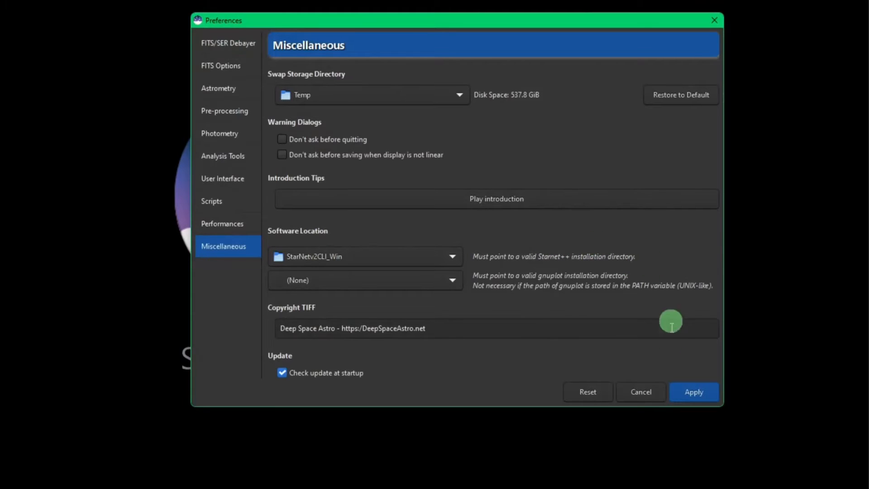
pyautogui.click(689, 393)
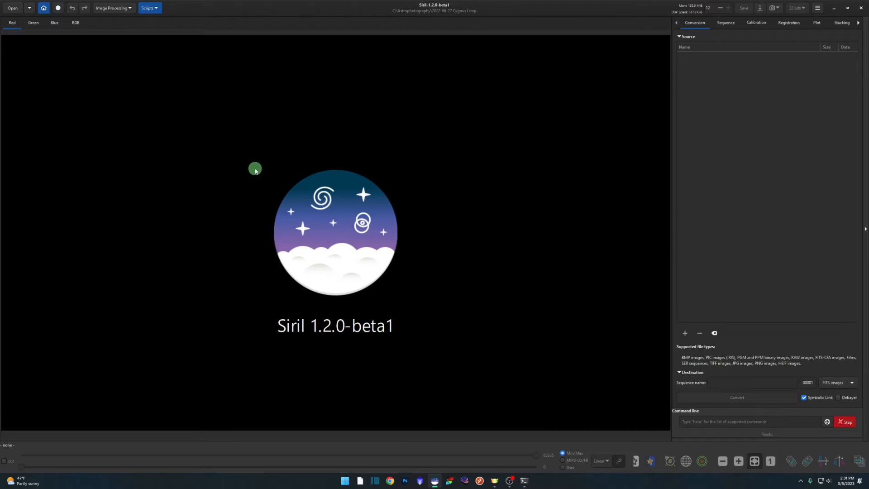
# Open result_9609s.fit from the 2022-06-27 Cygnus Loop folder and set its display mode to AutoStretch.
pyautogui.click(12, 8)
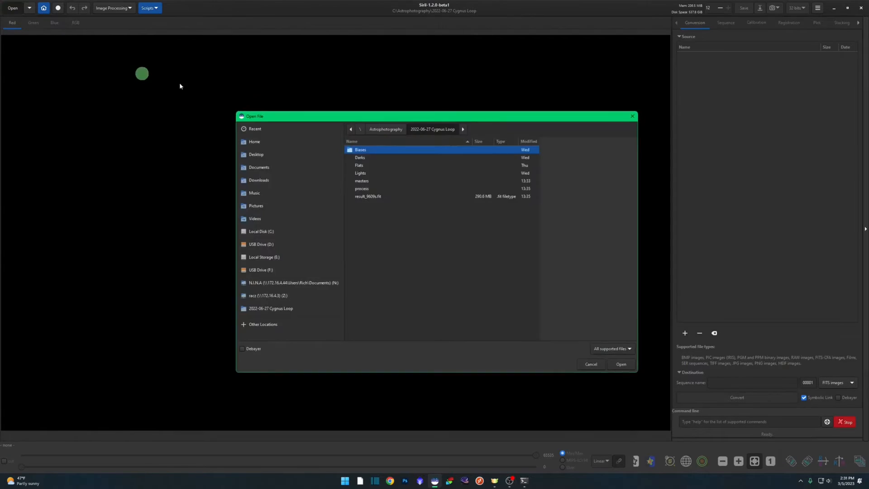
pyautogui.doubleClick(362, 195)
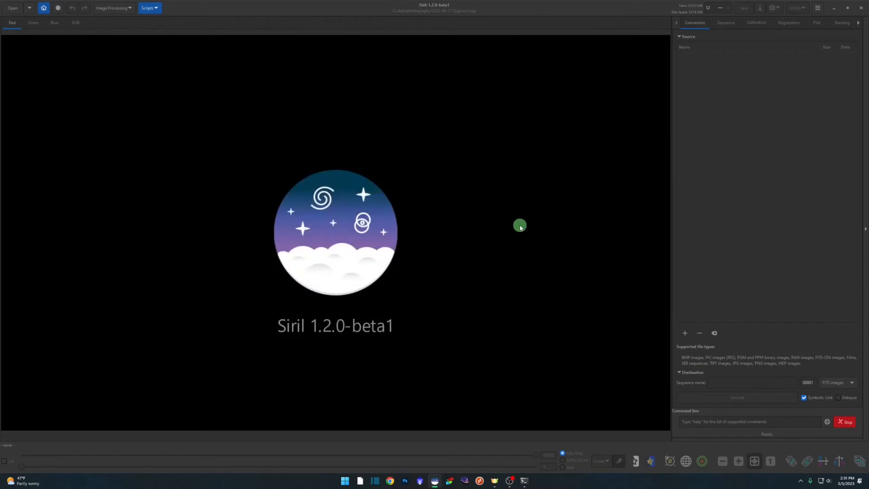
pyautogui.click(600, 461)
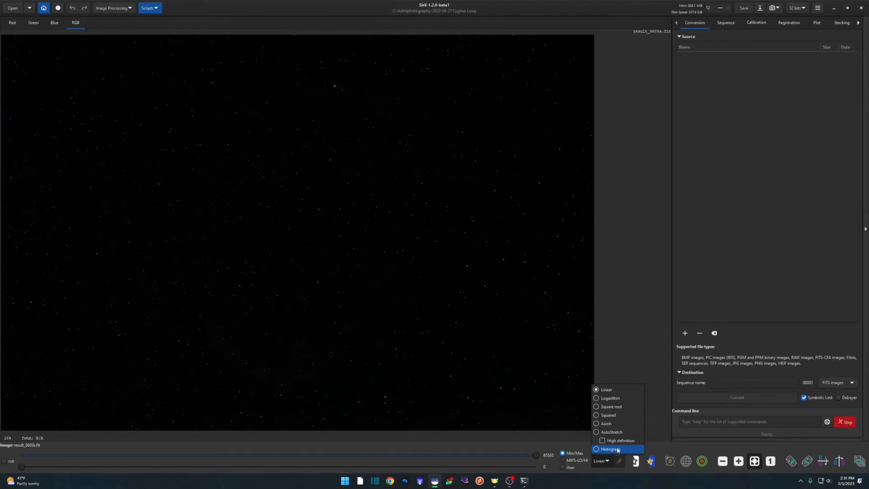
pyautogui.click(612, 432)
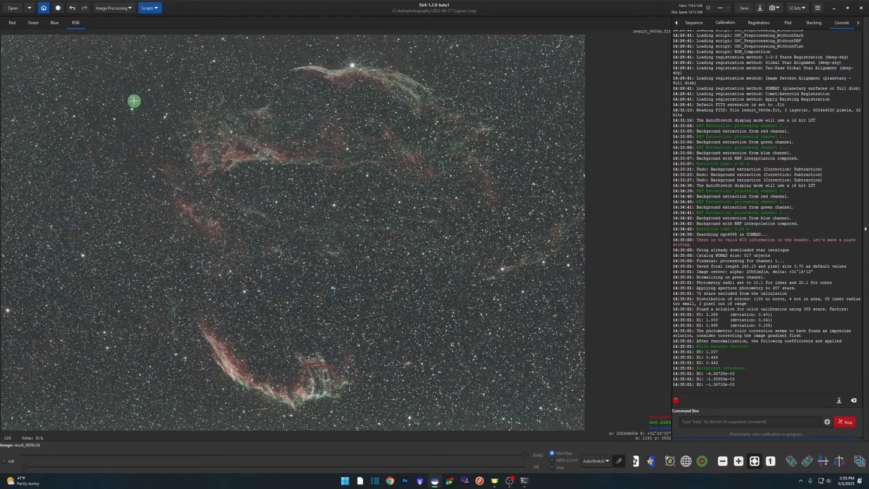
# Set up StarNet Star Removal with linear image pre-stretch and star recomposition on completion enabled, keeping star mask generation on.
pyautogui.click(132, 9)
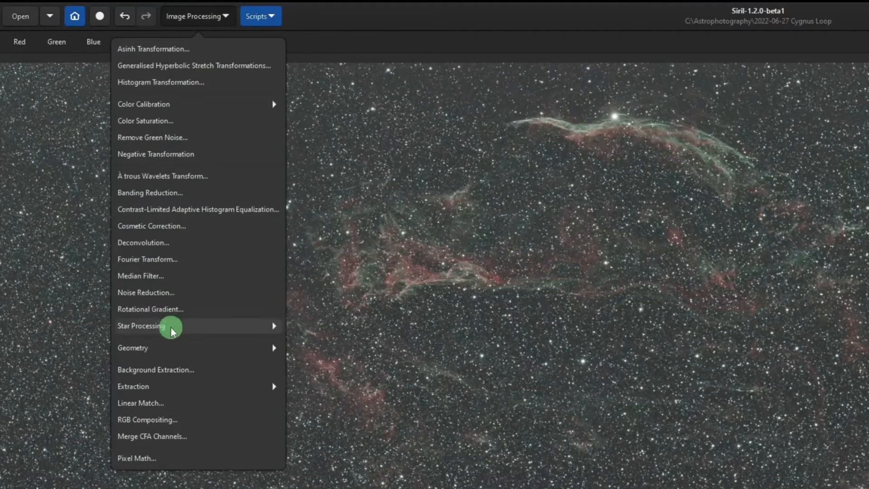
pyautogui.click(170, 326)
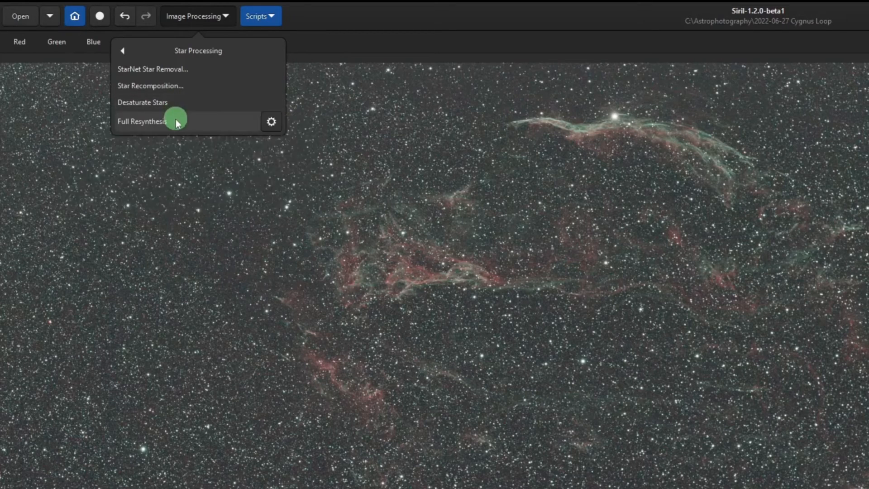
pyautogui.click(203, 69)
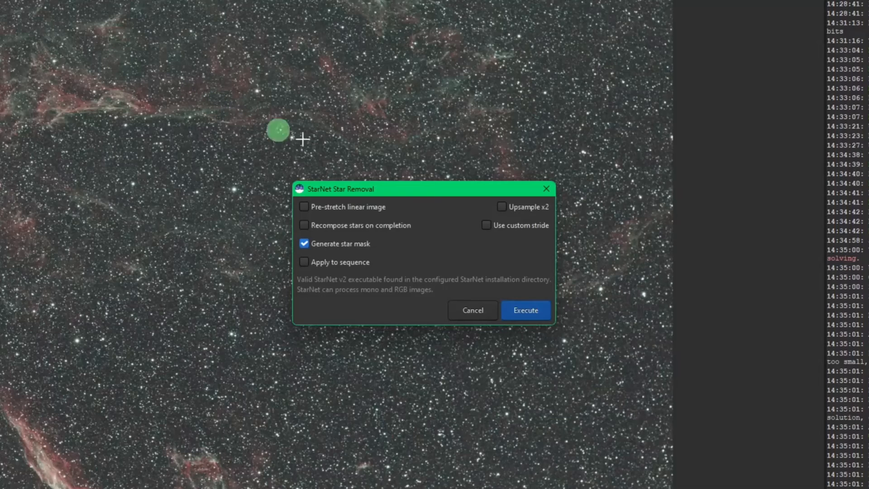
pyautogui.moveTo(418, 196); pyautogui.dragTo(308, 167)
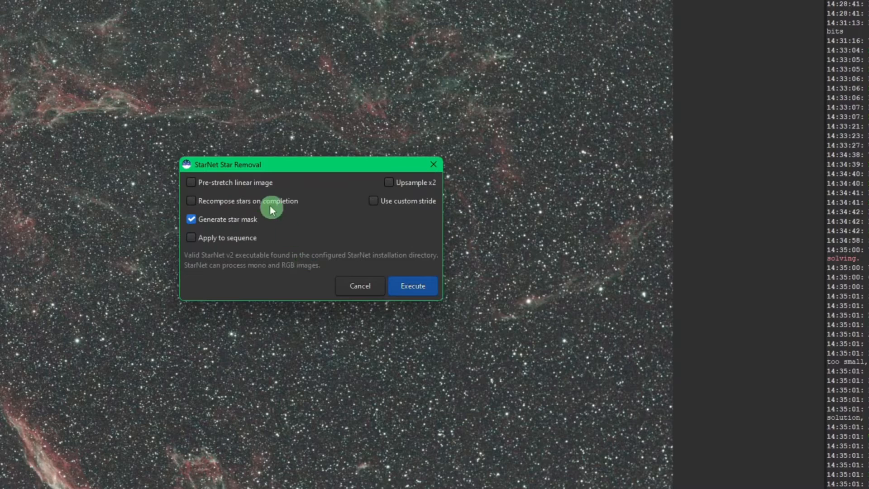
pyautogui.click(251, 185)
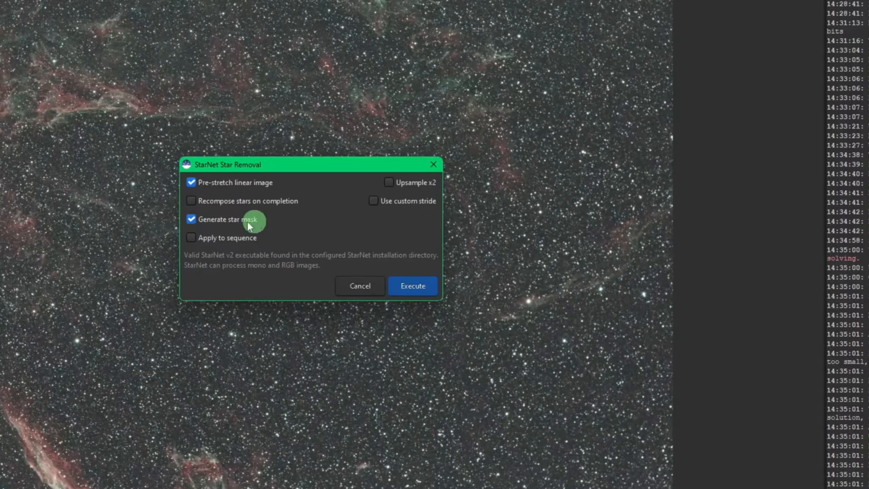
pyautogui.moveTo(236, 226)
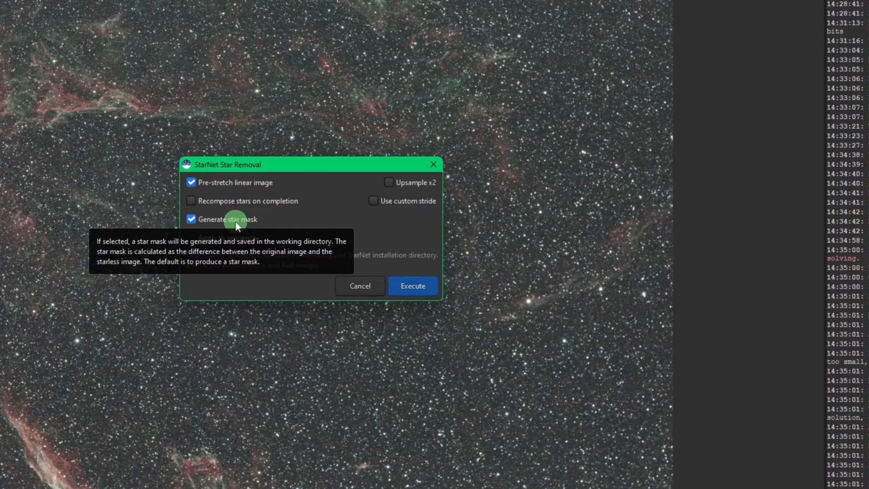
pyautogui.click(283, 202)
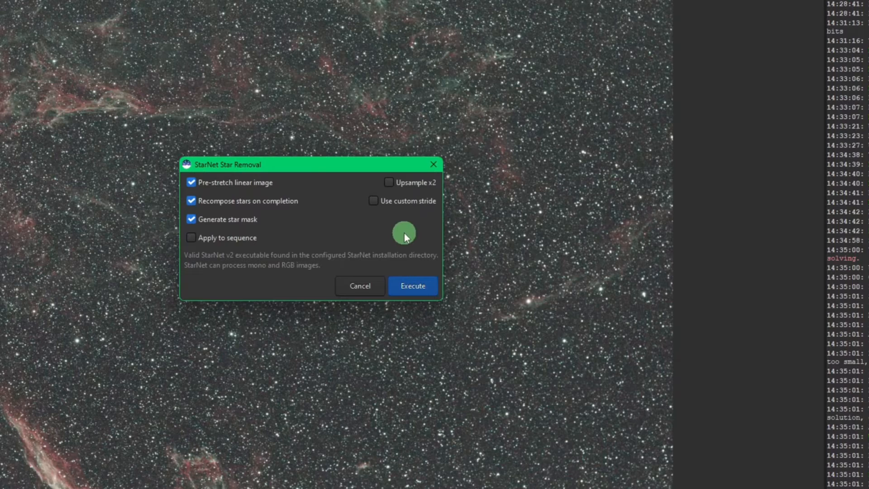
# Toggle the custom stride option on and back off, and execute the StarNet star removal.
pyautogui.click(372, 199)
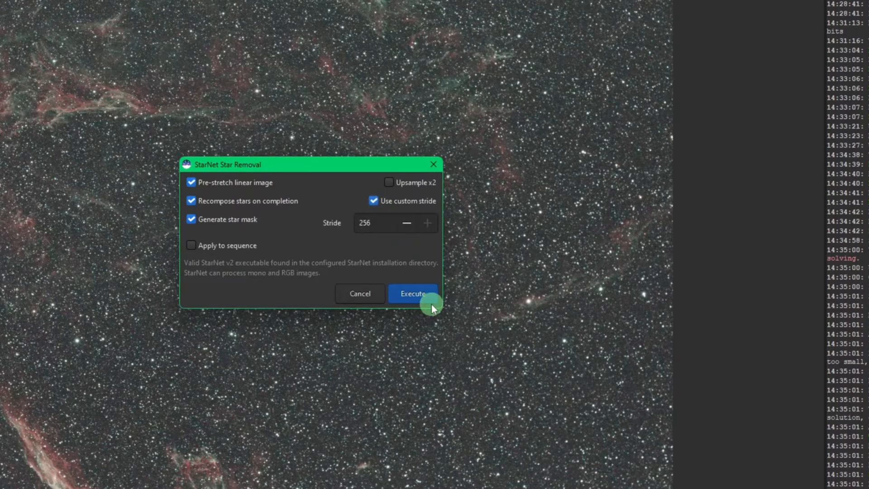
pyautogui.click(373, 200)
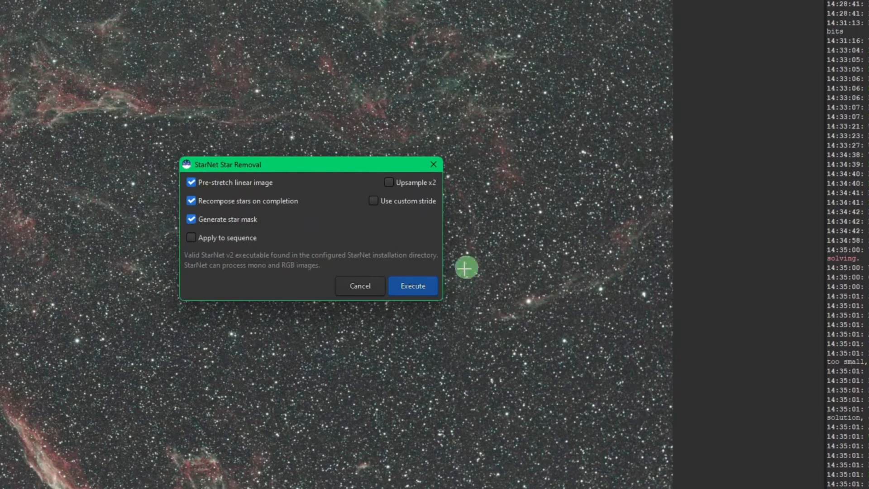
pyautogui.click(419, 288)
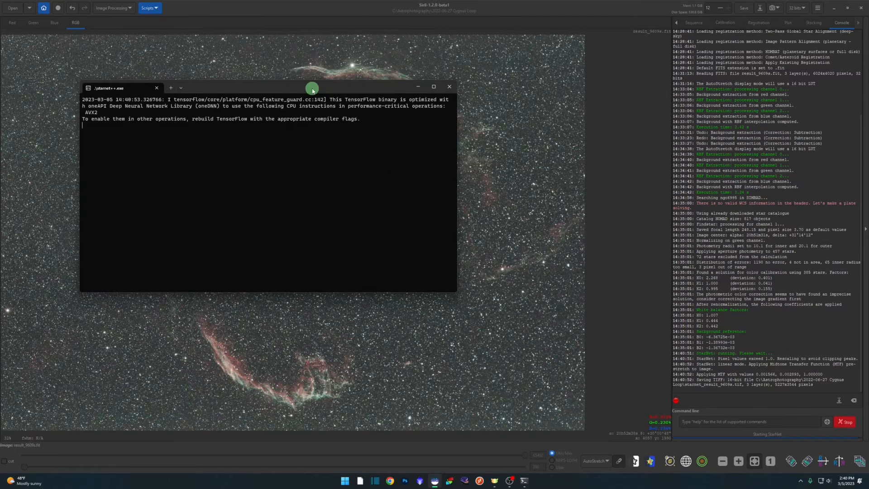
pyautogui.moveTo(311, 88); pyautogui.dragTo(357, 92)
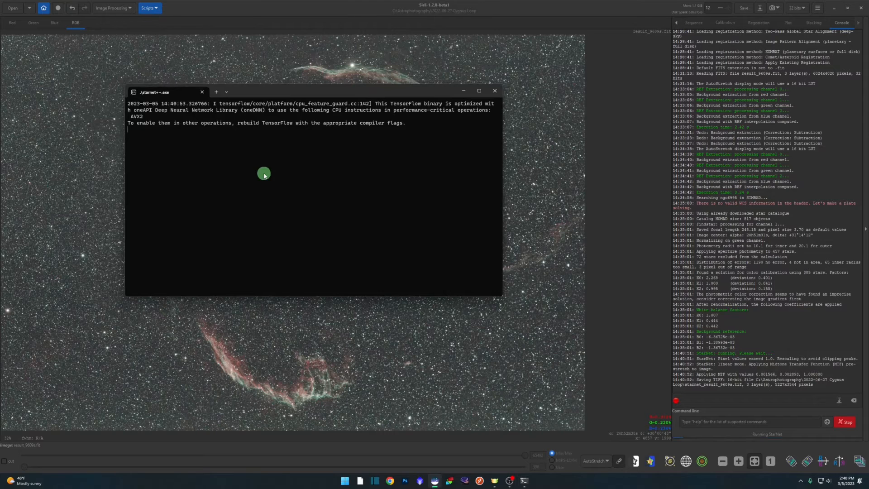
pyautogui.moveTo(314, 94); pyautogui.dragTo(316, 100)
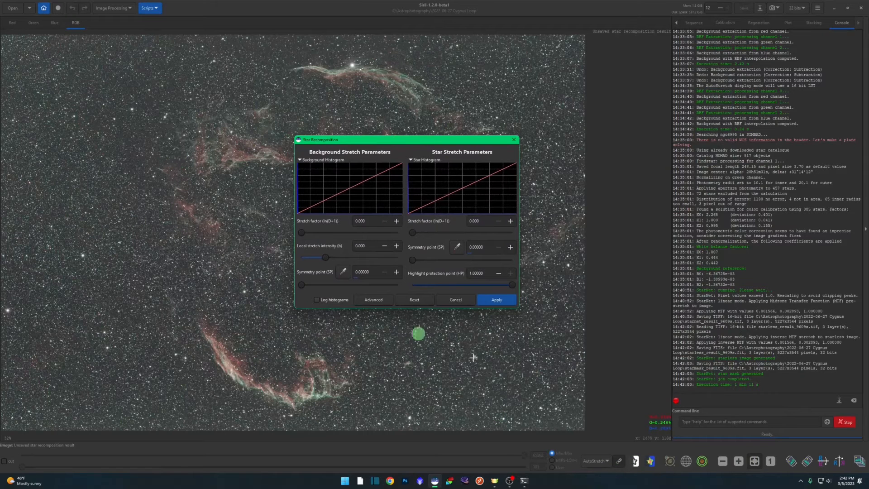
# Switch the image display mode to Linear and set the background stretch factor to 4.558 in Star Recomposition.
pyautogui.click(595, 461)
pyautogui.click(596, 390)
pyautogui.click(438, 139)
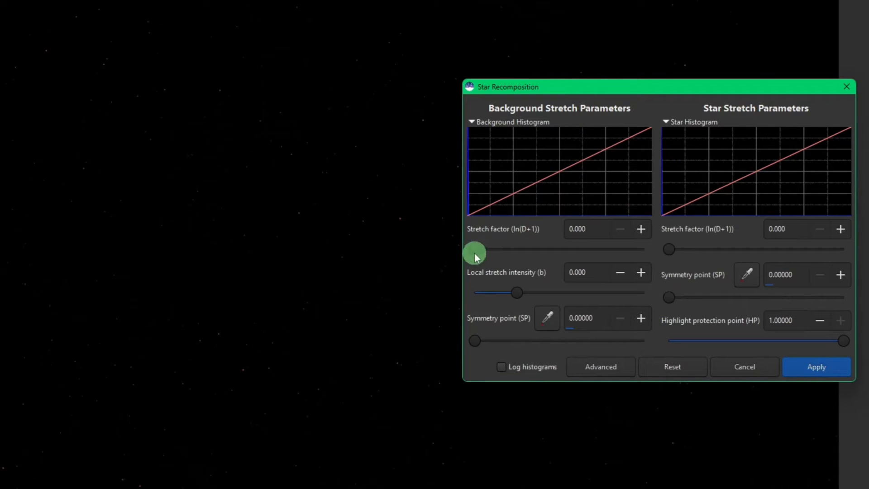
pyautogui.moveTo(475, 255); pyautogui.dragTo(530, 253)
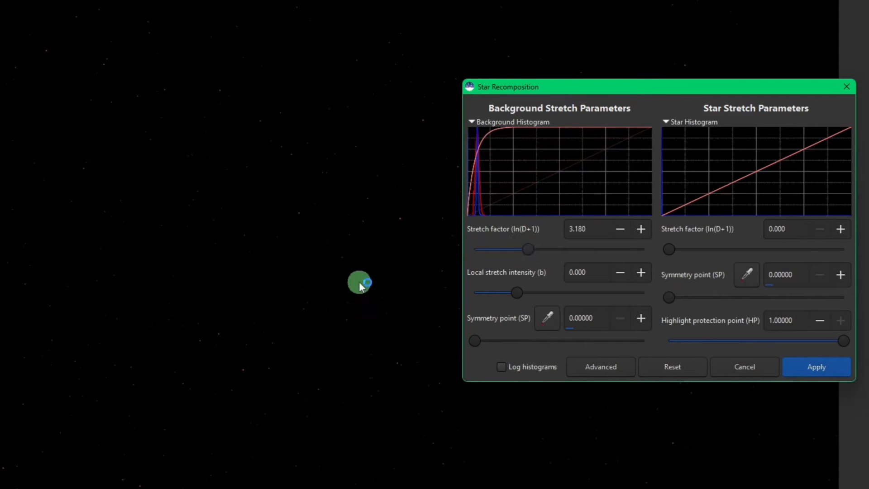
pyautogui.moveTo(535, 253); pyautogui.dragTo(552, 250)
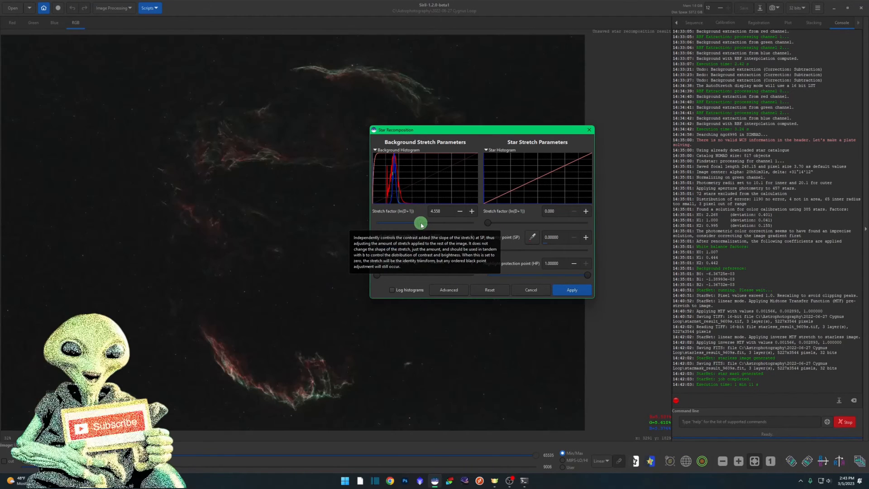
# Set the star stretch factor to 4.075, show the advanced stretch options, and apply the star recomposition.
pyautogui.moveTo(482, 132); pyautogui.dragTo(535, 133)
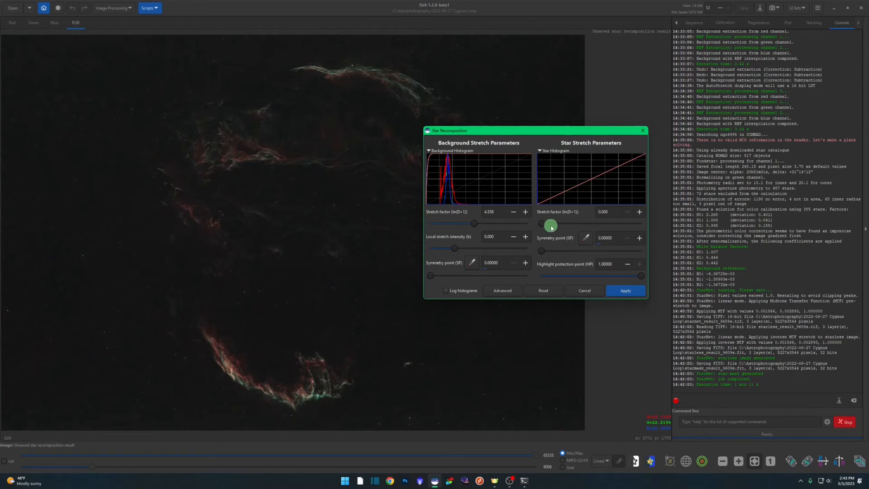
pyautogui.moveTo(543, 225)
pyautogui.mouseDown()
pyautogui.moveTo(553, 232)
pyautogui.moveTo(546, 226)
pyautogui.moveTo(584, 225)
pyautogui.mouseUp()
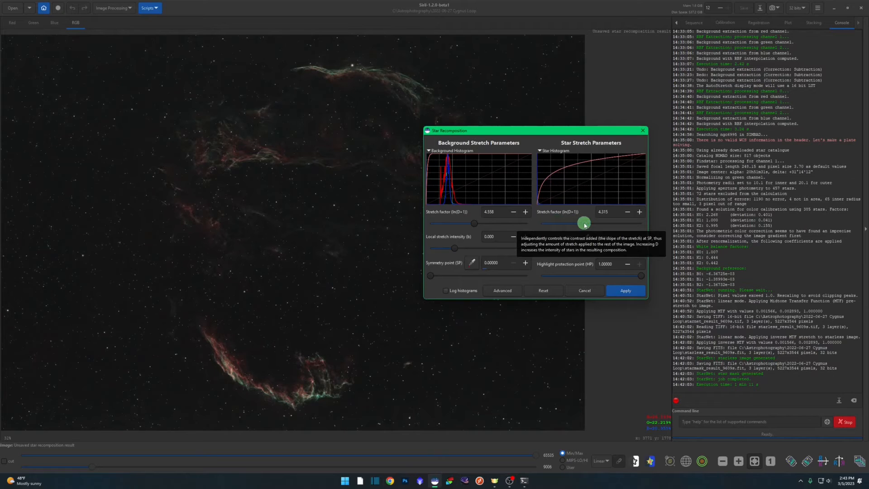
pyautogui.moveTo(585, 225); pyautogui.dragTo(582, 224)
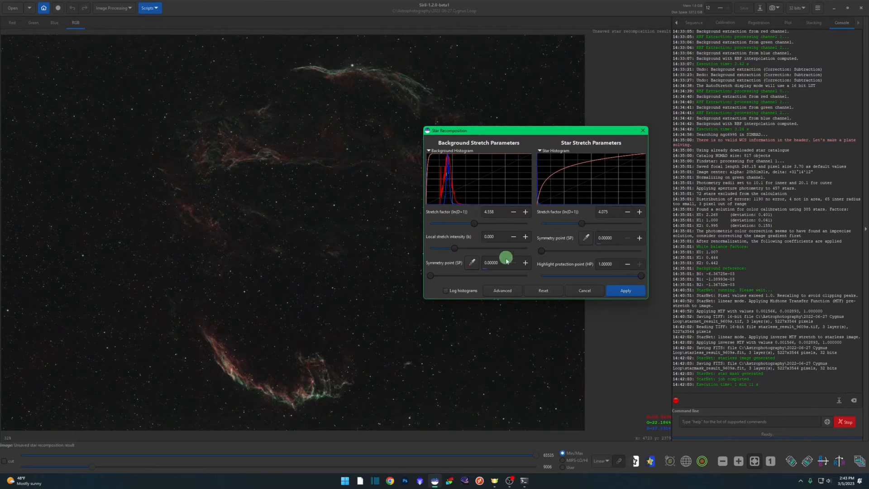
pyautogui.click(510, 291)
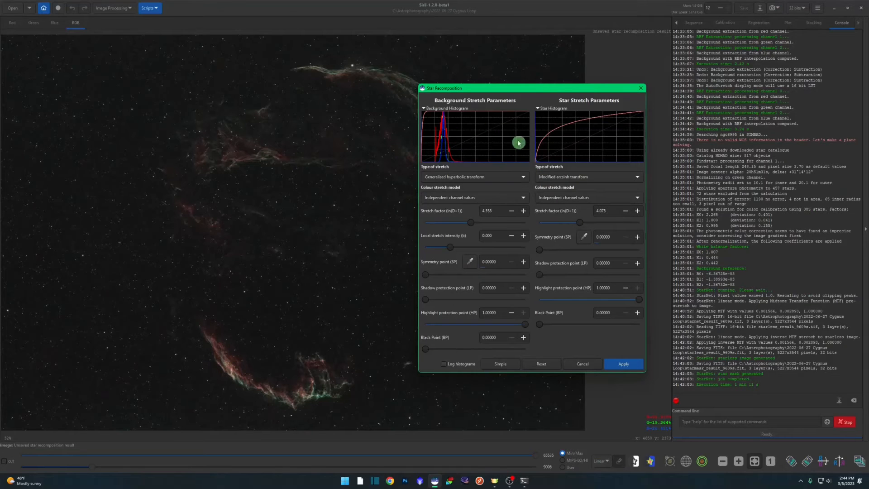
pyautogui.click(617, 366)
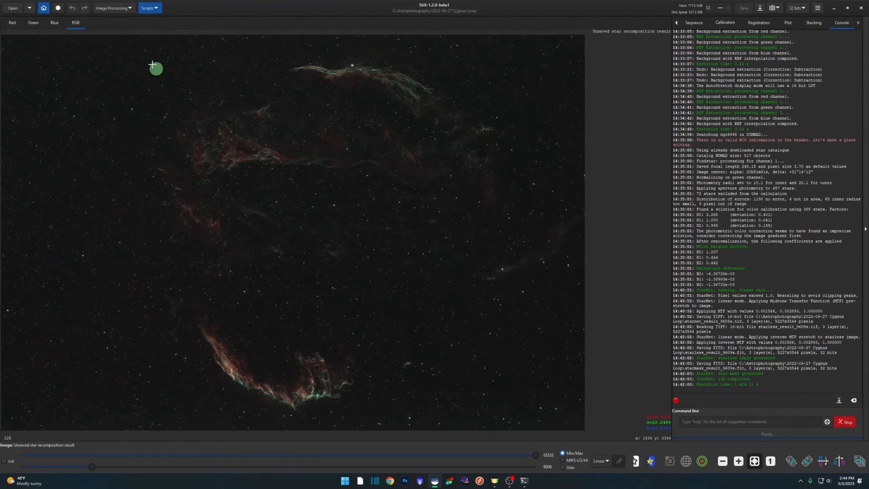
# Load starless_result_9609s.fit as background and starmask_result_9609s.fit as stars in a new Star Recomposition, and cancel it.
pyautogui.click(118, 13)
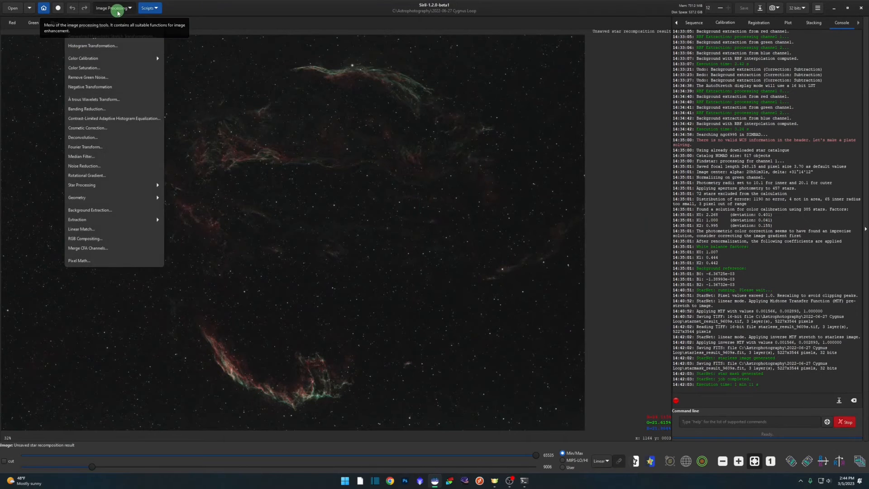
pyautogui.click(97, 185)
pyautogui.click(100, 48)
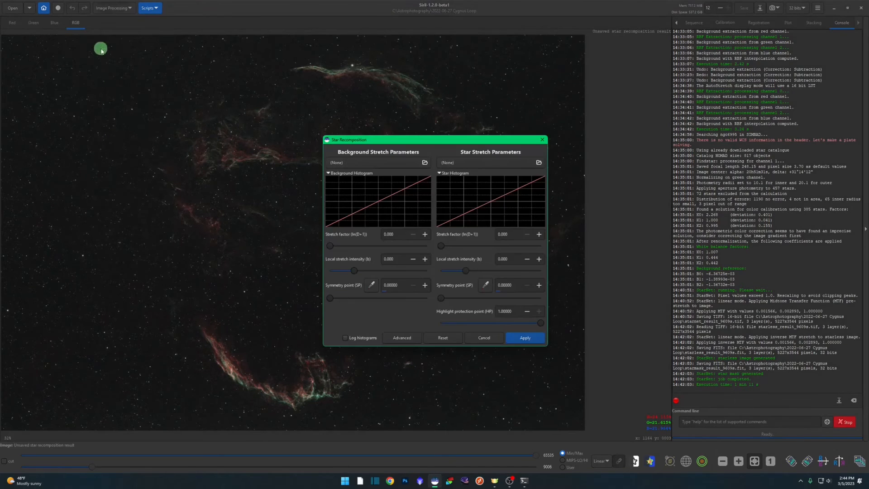
pyautogui.moveTo(447, 138); pyautogui.dragTo(517, 131)
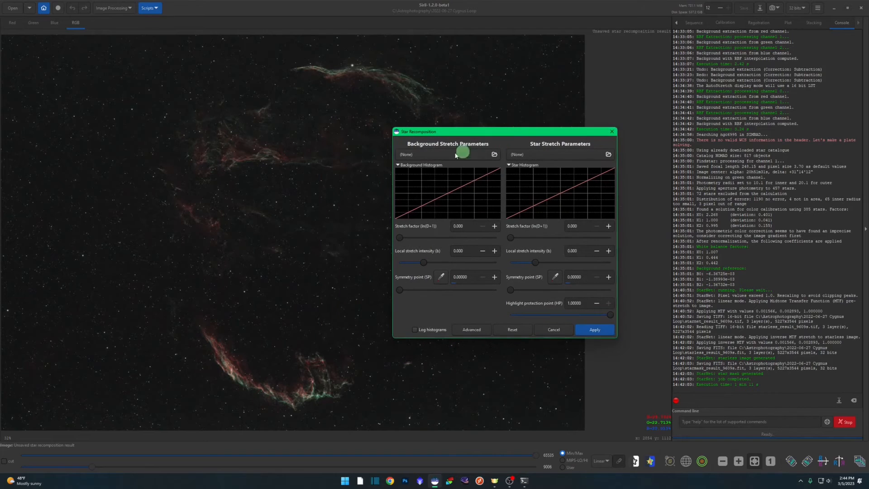
pyautogui.click(495, 155)
pyautogui.click(504, 264)
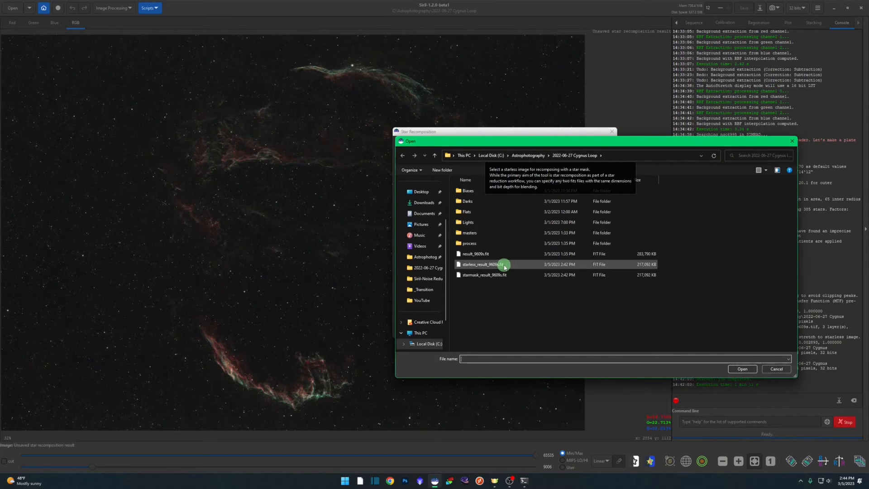
pyautogui.click(505, 264)
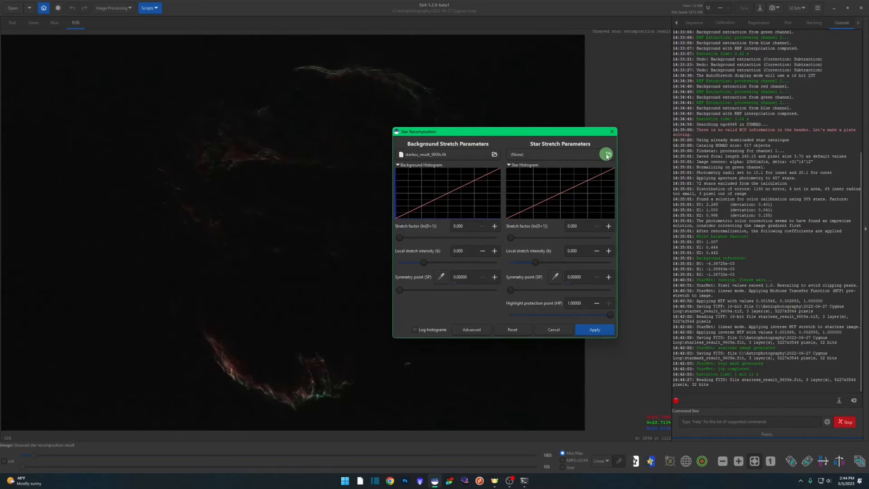
pyautogui.click(605, 156)
pyautogui.doubleClick(508, 273)
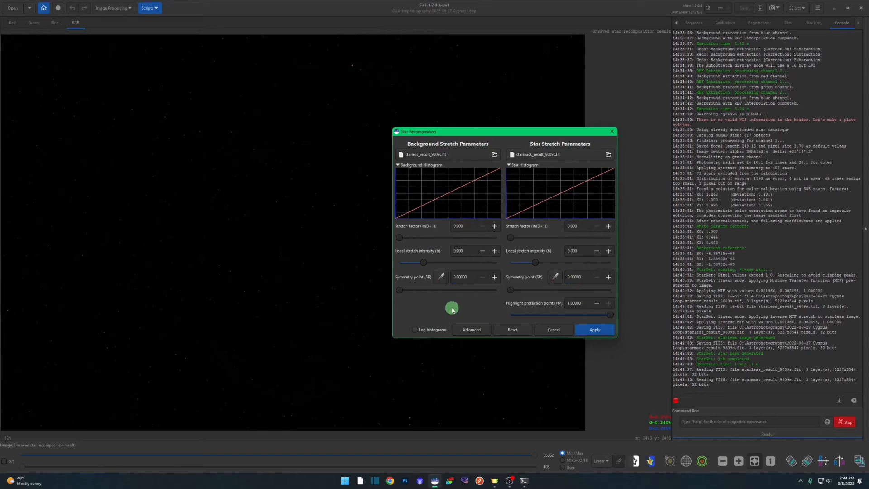
pyautogui.click(554, 330)
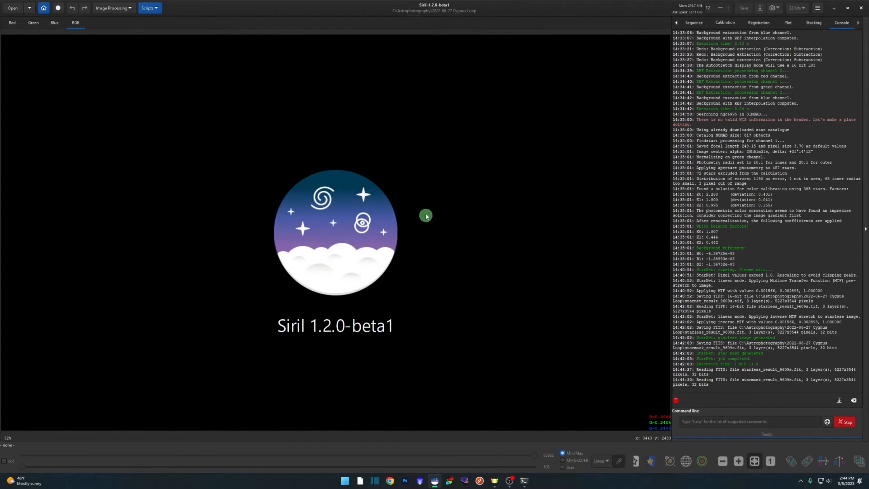
pyautogui.click(114, 9)
# Open result_9609s.fit from the 2022-06-27 Cygnus Loop folder and bring up the StarNet Star Removal settings.
pyautogui.click(12, 8)
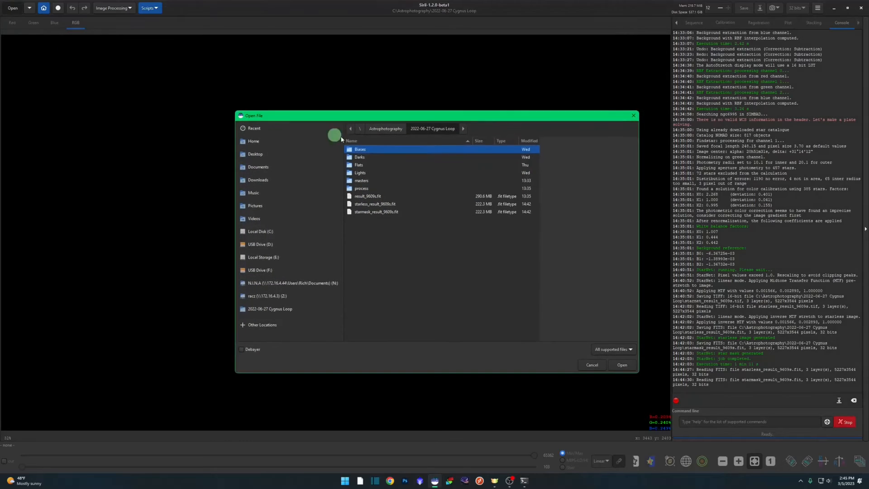
pyautogui.doubleClick(375, 198)
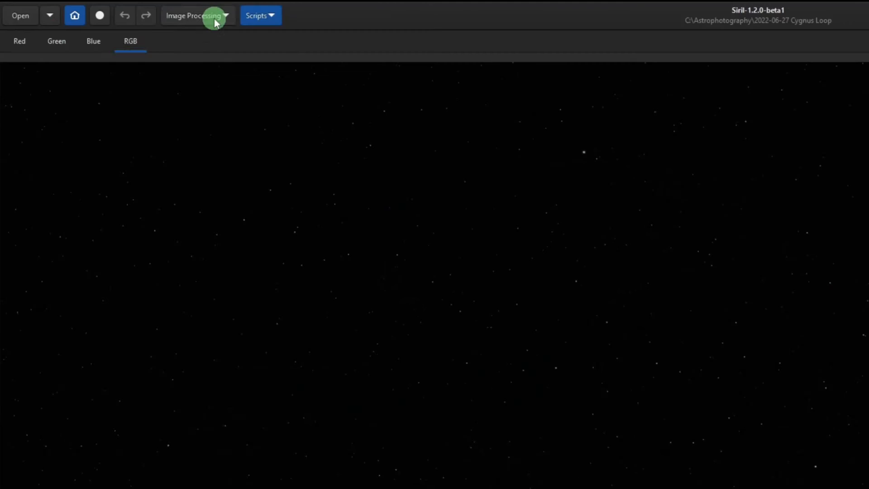
pyautogui.click(114, 8)
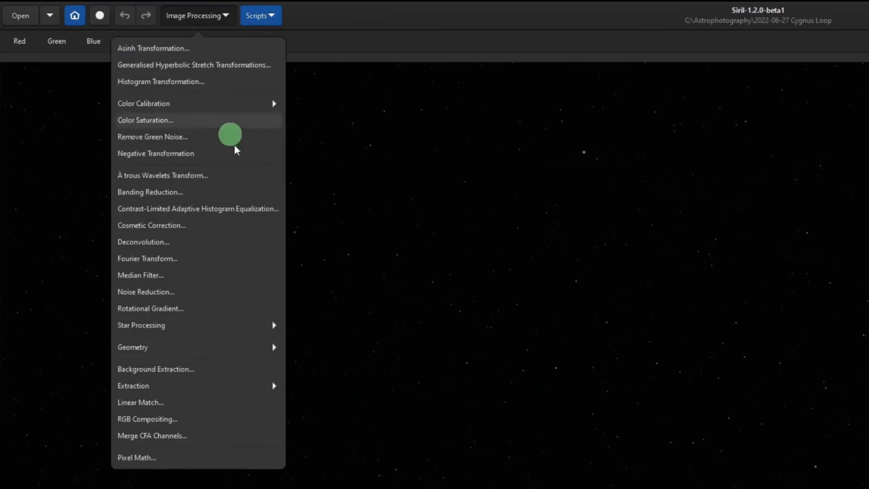
pyautogui.click(183, 324)
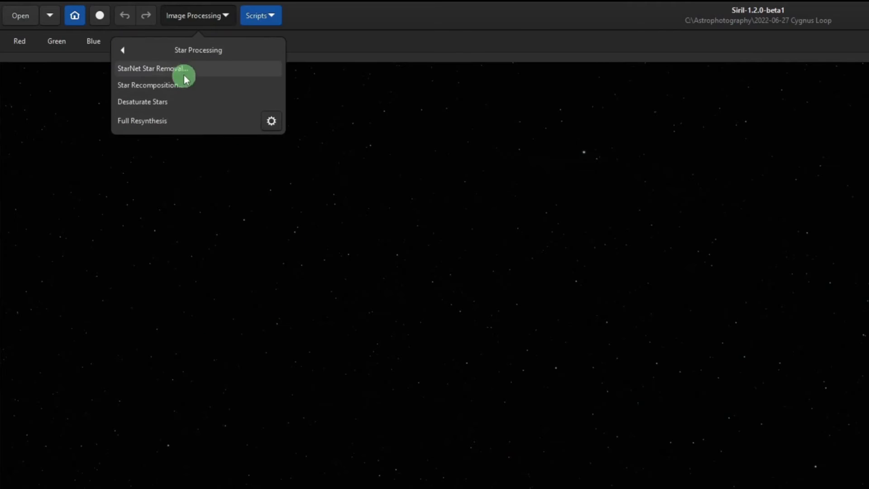
pyautogui.click(200, 70)
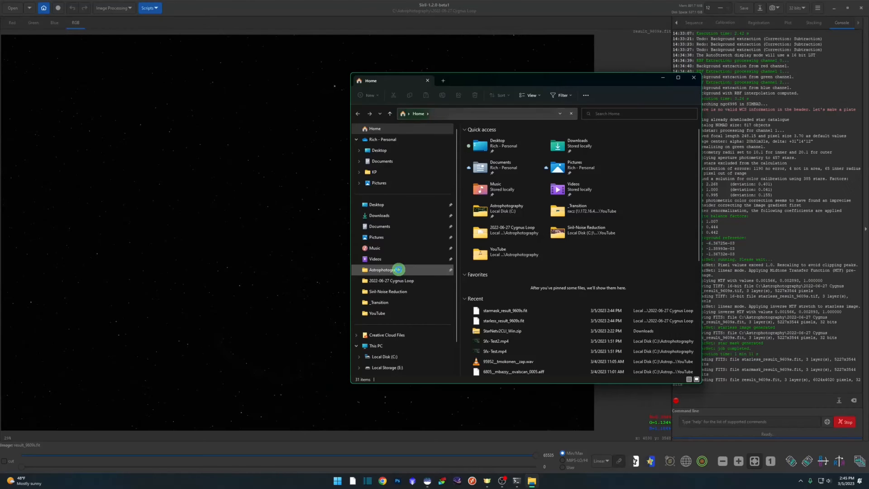
# In File Explorer, delete starless_result_9609s.fit and starmask_result_9609s.fit from the 2022-06-27 Cygnus Loop folder.
pyautogui.click(397, 270)
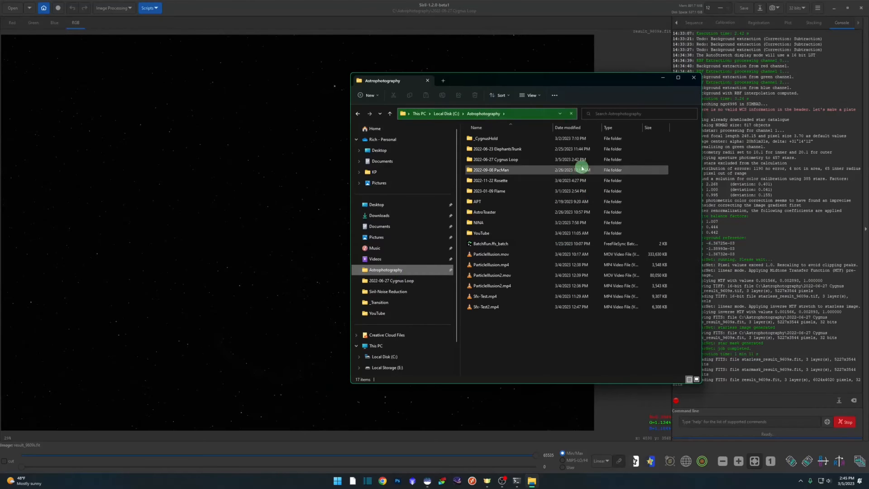
pyautogui.doubleClick(516, 160)
pyautogui.click(510, 215)
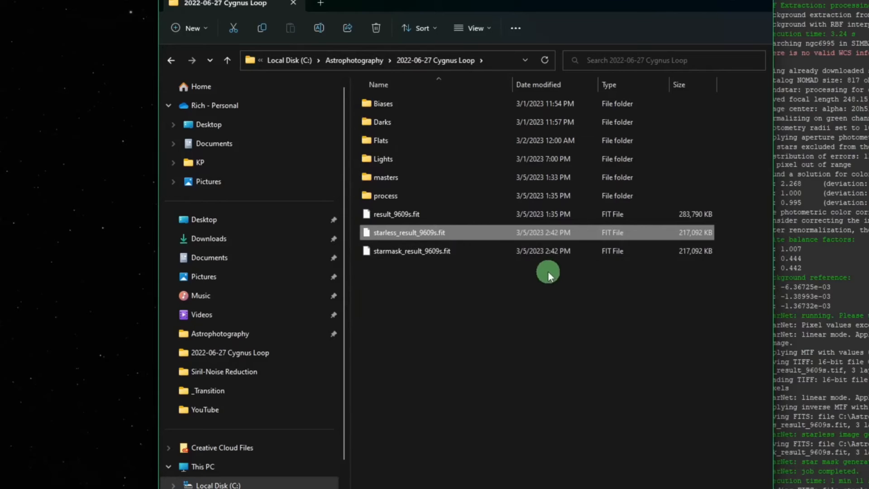
pyautogui.keyDown('shift'); pyautogui.click(443, 258); pyautogui.keyUp('shift')
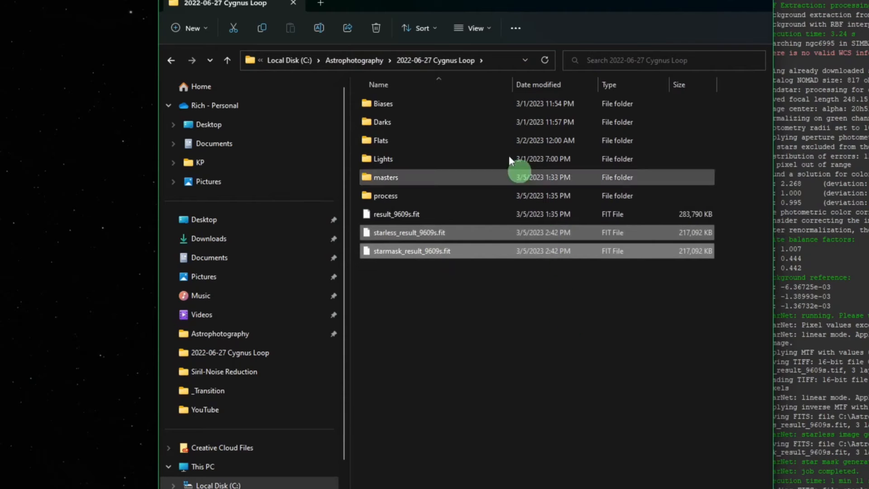
pyautogui.click(377, 28)
pyautogui.click(710, 6)
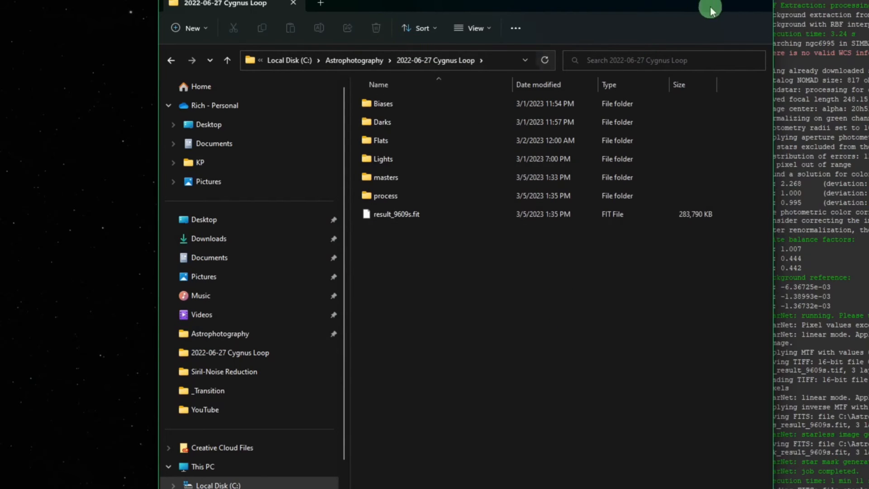
# In Siril, execute StarNet star removal with linear image pre-stretch and star mask generation enabled, leaving star recomposition off.
pyautogui.click(621, 258)
pyautogui.moveTo(302, 221); pyautogui.dragTo(258, 137)
pyautogui.moveTo(163, 160); pyautogui.dragTo(216, 161)
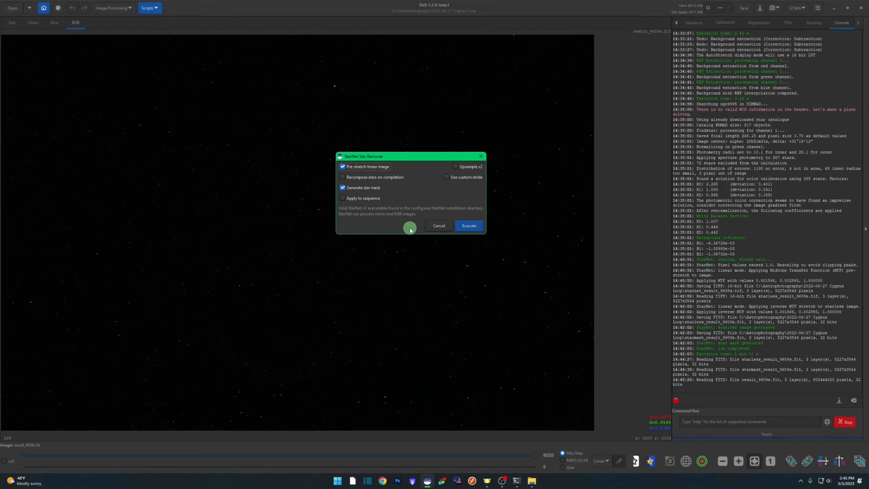
pyautogui.click(477, 226)
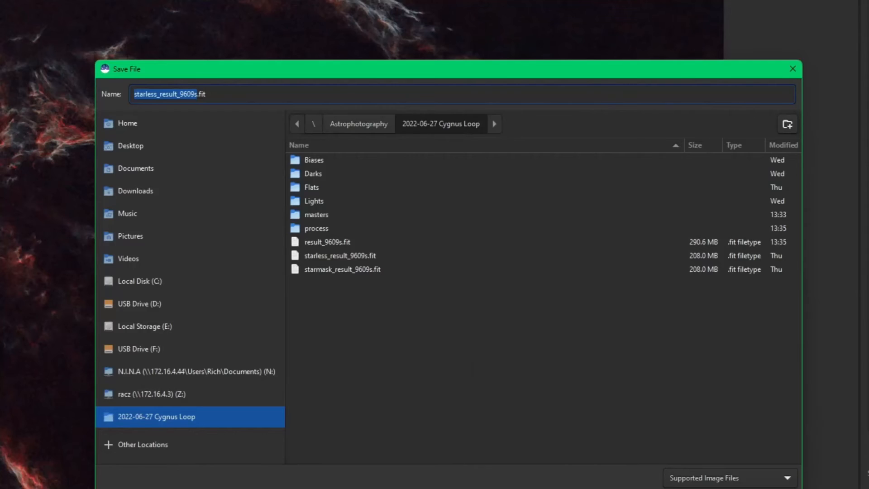
# Save the starless image as starless_result_9609s.tif, an uncompressed 16-bit unsigned integer ASTRO-TIFF with the ICC profile embedded.
pyautogui.click(224, 94)
pyautogui.press('BackSpace')
pyautogui.press('BackSpace')
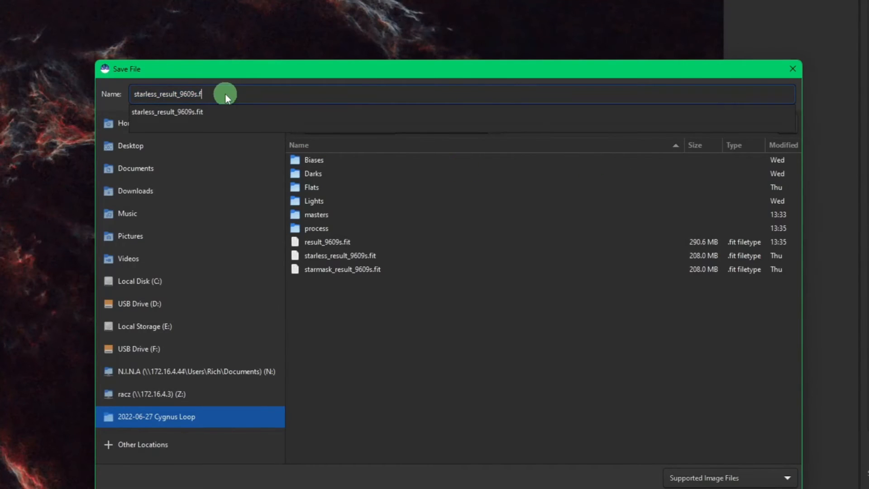
pyautogui.write('tif')
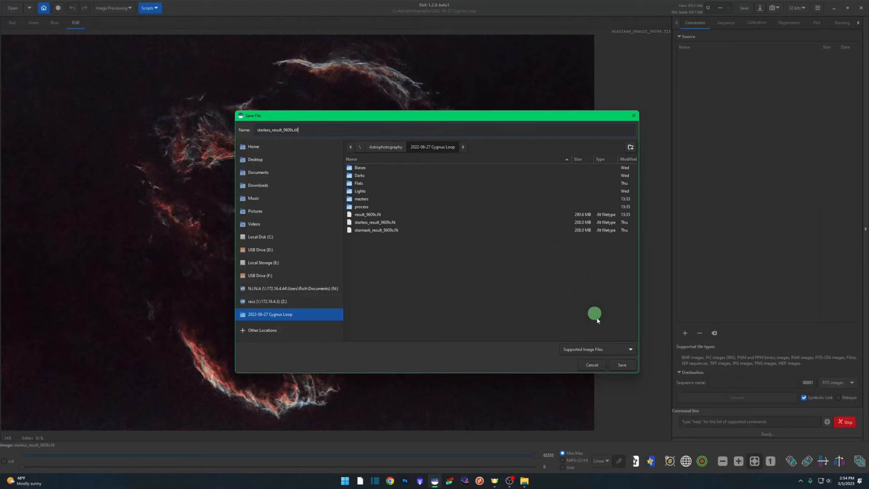
pyautogui.click(623, 365)
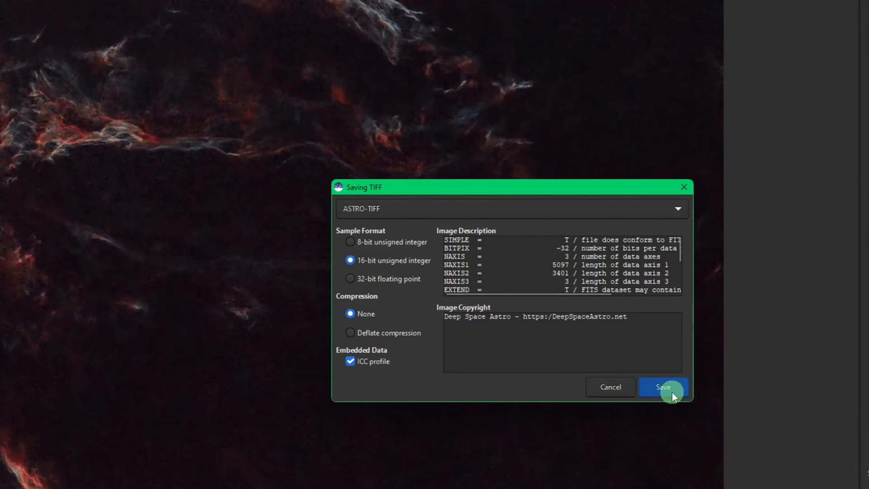
pyautogui.click(663, 388)
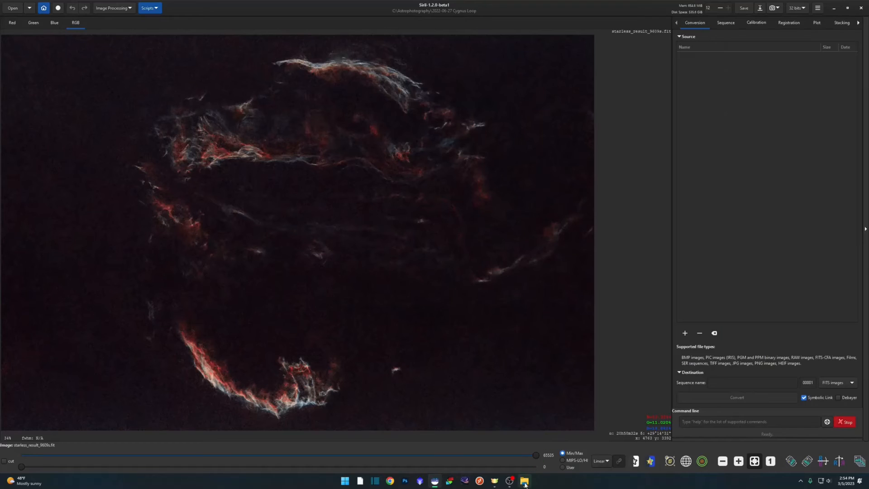
# In File Explorer, check the starless and star mask FIT files and the starless TIFF in the Cygnus Loop folder.
pyautogui.click(524, 481)
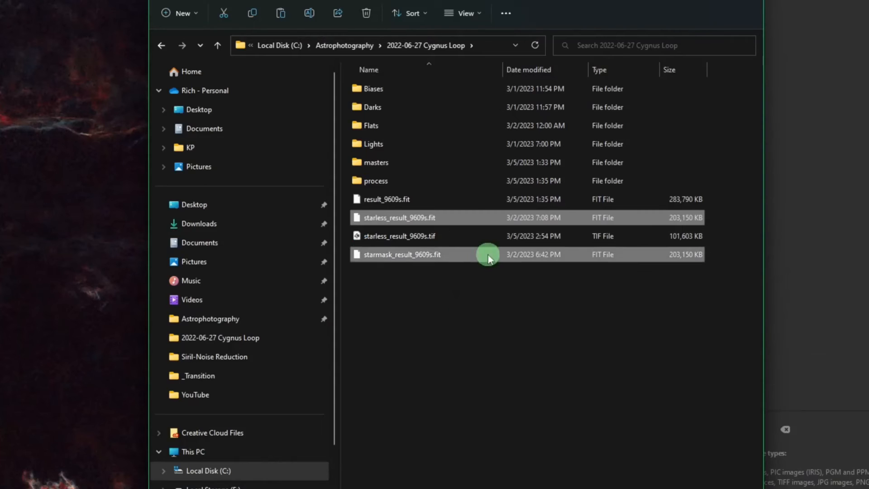
pyautogui.click(534, 211)
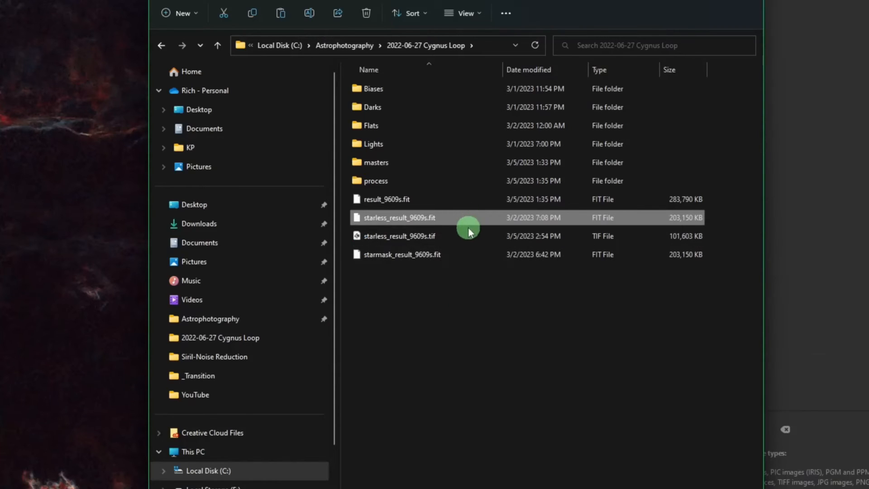
pyautogui.keyDown('ctrl'); pyautogui.click(459, 256); pyautogui.keyUp('ctrl')
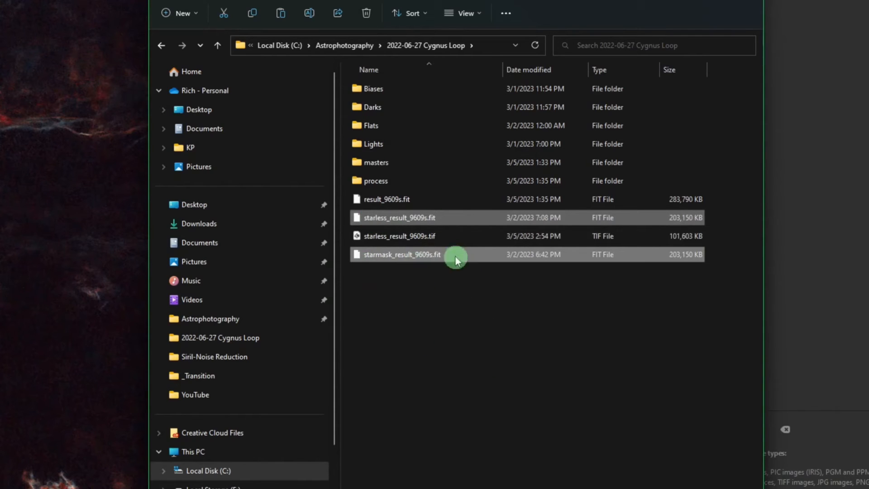
pyautogui.click(444, 236)
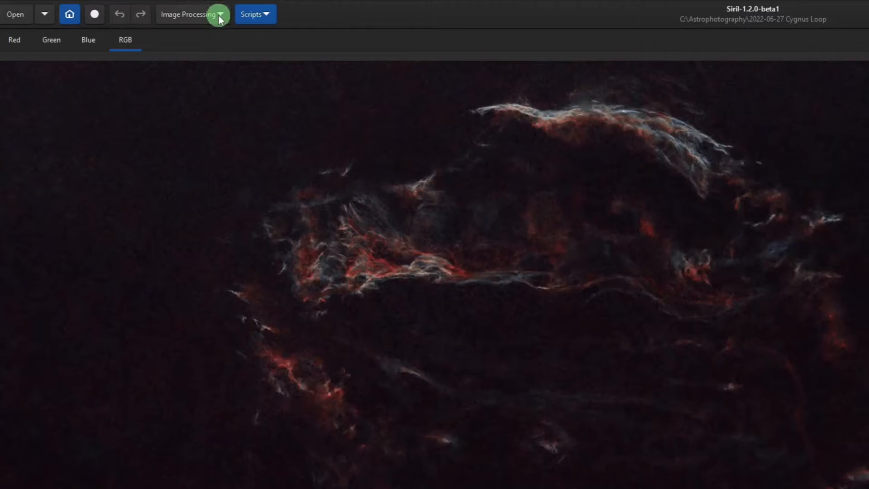
# Try to load starless_result_9609s.tif as the background image in Star Recomposition.
pyautogui.click(128, 8)
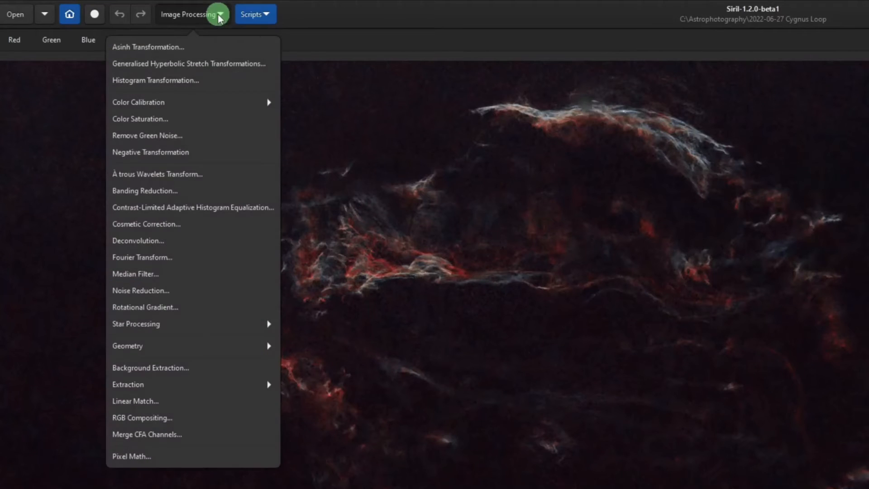
pyautogui.click(190, 322)
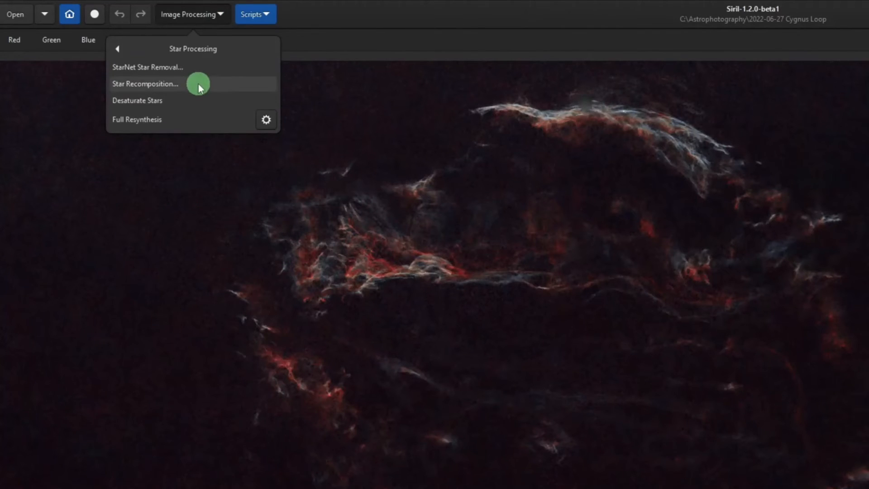
pyautogui.click(198, 85)
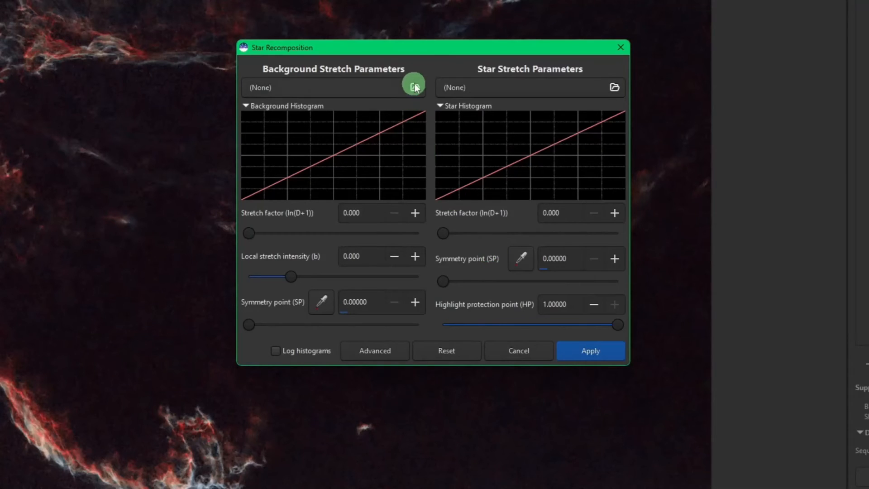
pyautogui.click(414, 86)
pyautogui.click(449, 294)
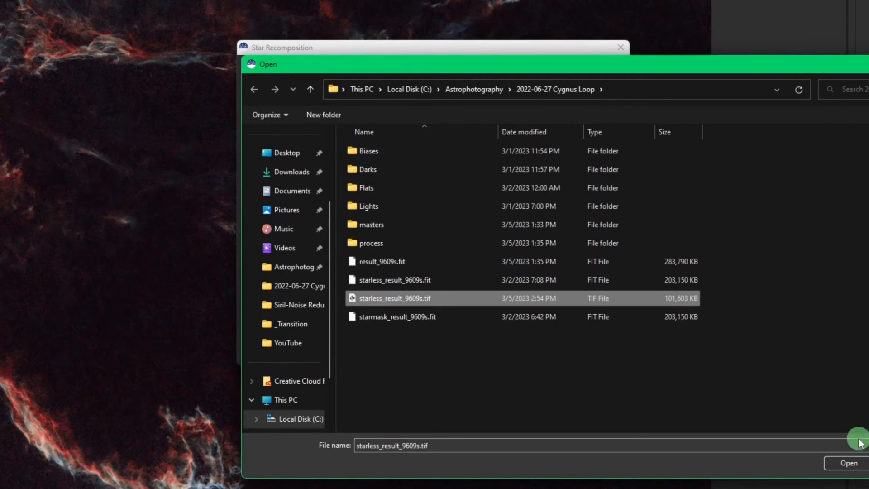
pyautogui.click(854, 463)
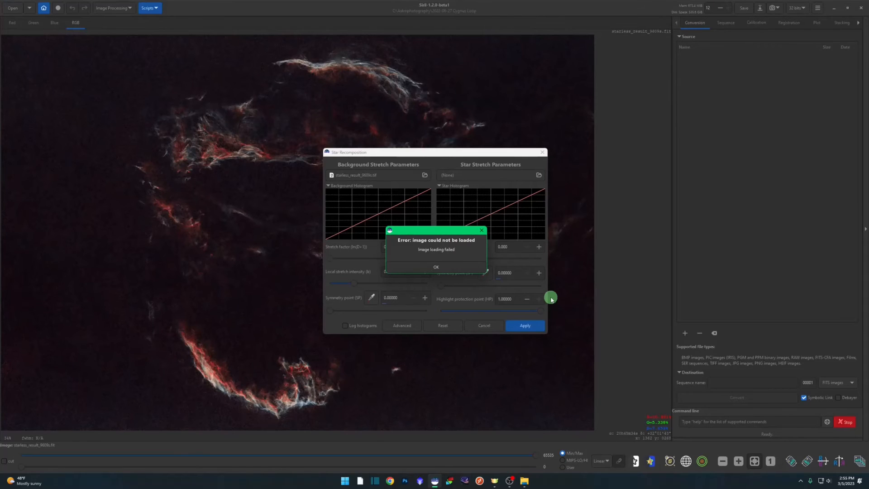
pyautogui.click(436, 268)
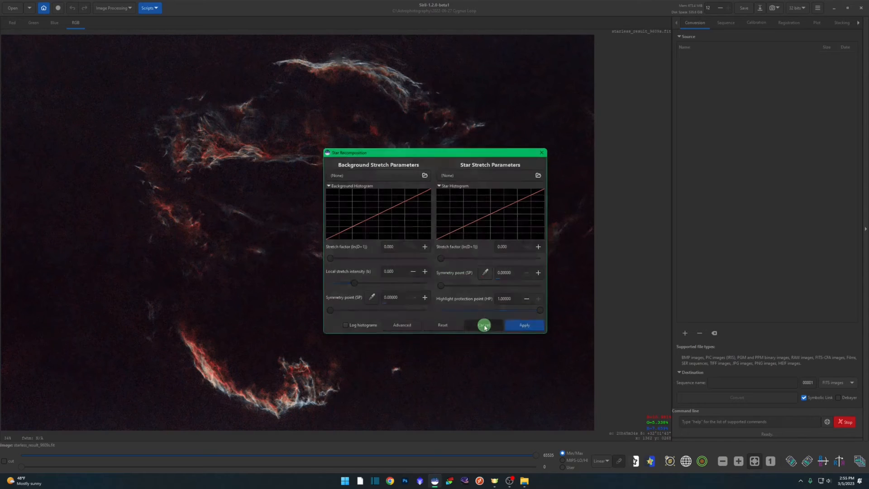
pyautogui.click(483, 325)
# Open starless_result_9609s.tif and save it as a 32-bit floating point FITS named starless_result_9609s.fit, replacing the existing file.
pyautogui.click(13, 8)
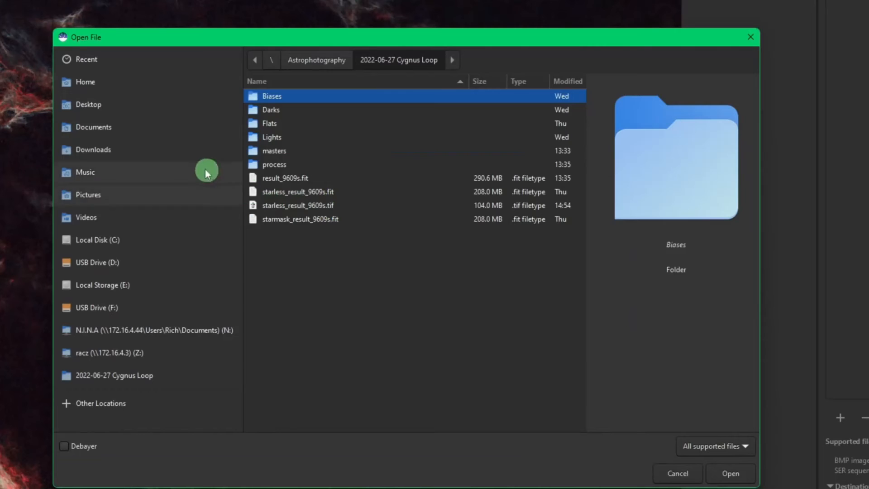
pyautogui.doubleClick(338, 205)
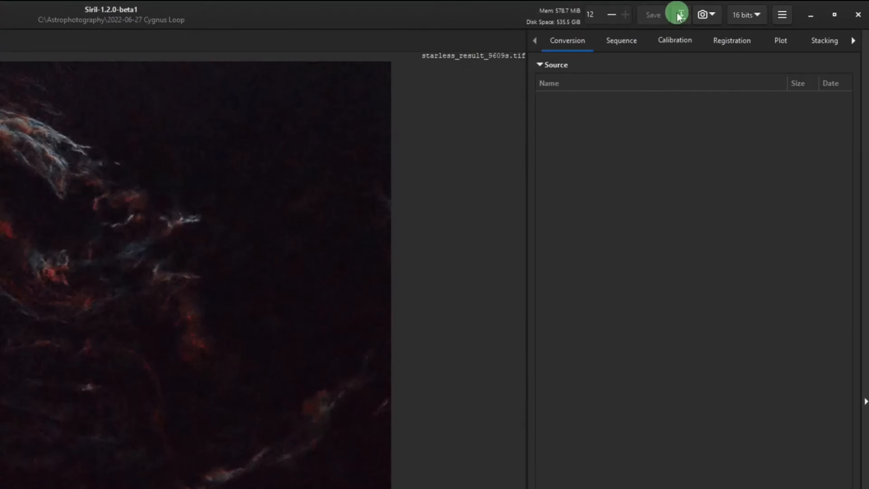
pyautogui.click(760, 8)
pyautogui.click(316, 130)
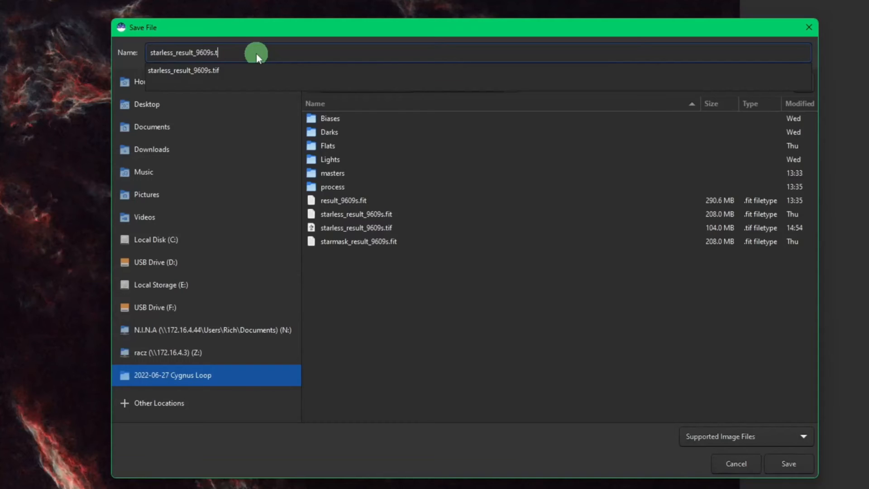
pyautogui.press('BackSpace')
pyautogui.press('BackSpace')
pyautogui.press('BackSpace')
pyautogui.write('fit')
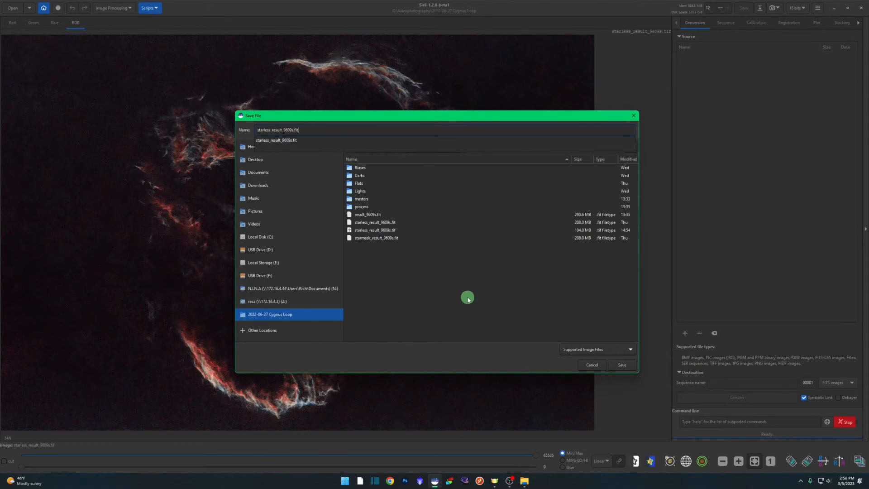
pyautogui.click(622, 365)
pyautogui.click(624, 366)
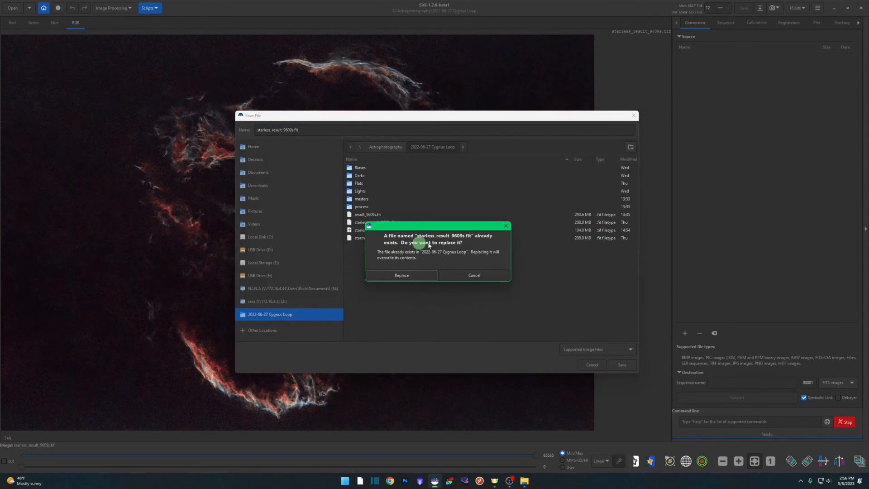
pyautogui.click(407, 273)
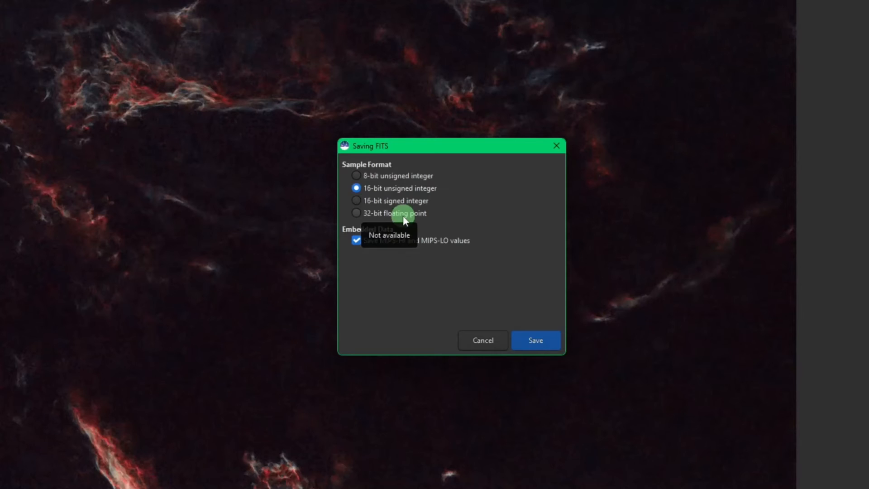
pyautogui.click(369, 221)
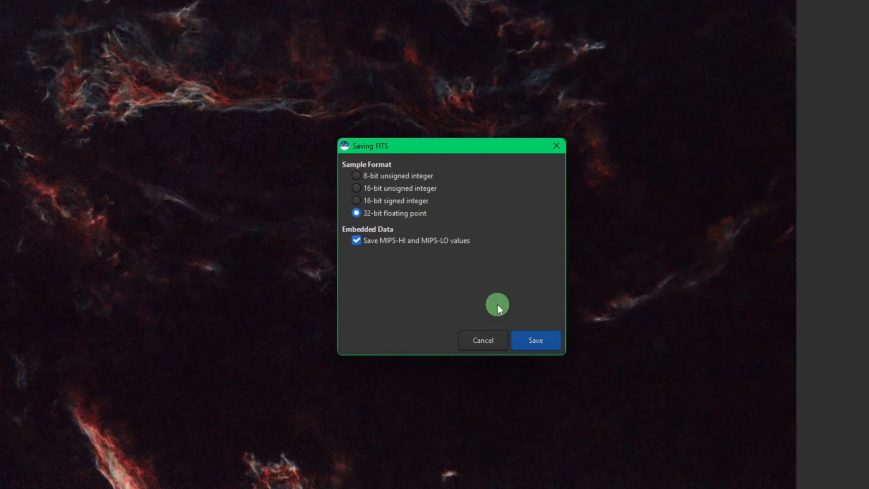
pyautogui.click(550, 341)
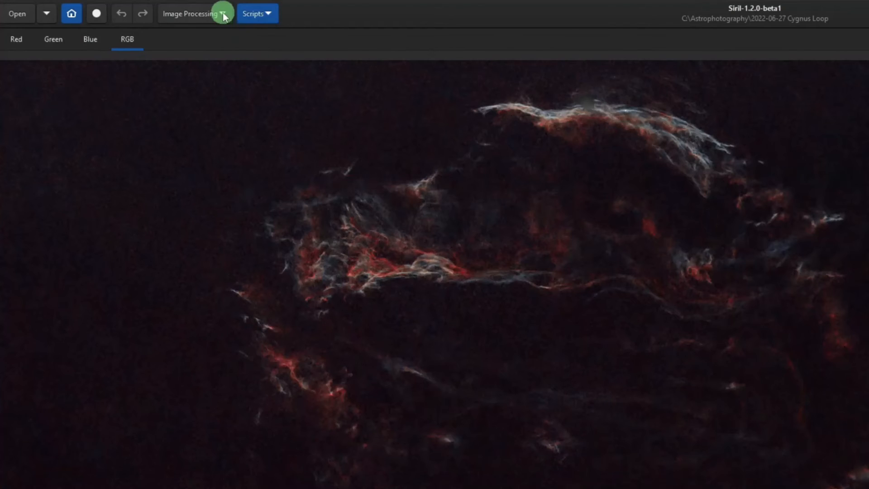
# Start Star Recomposition and load starless_result_9609s.fit as the background image.
pyautogui.click(223, 14)
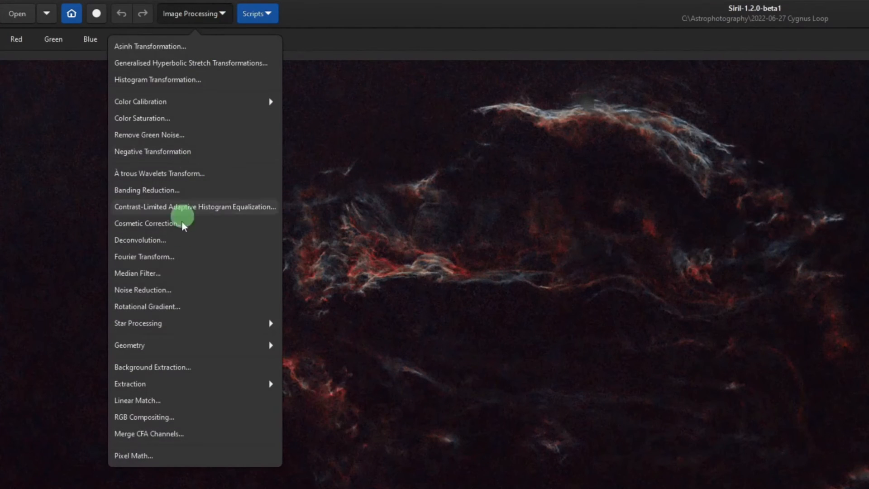
pyautogui.click(173, 327)
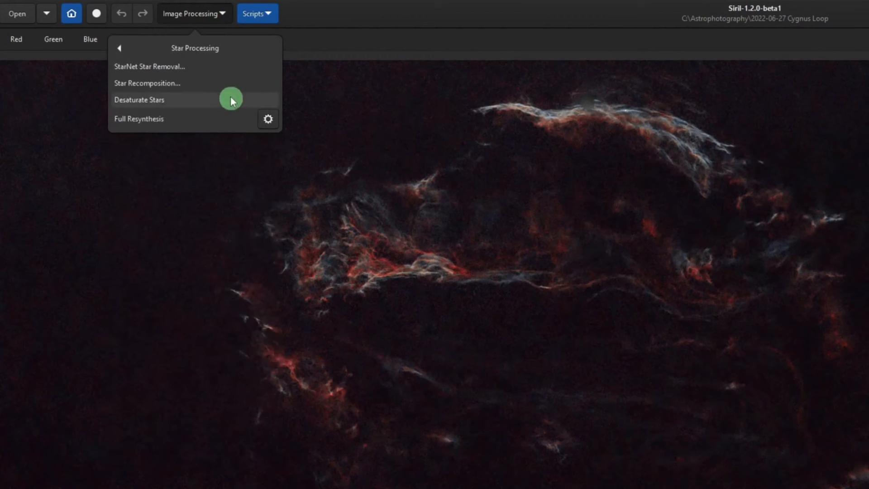
pyautogui.click(227, 82)
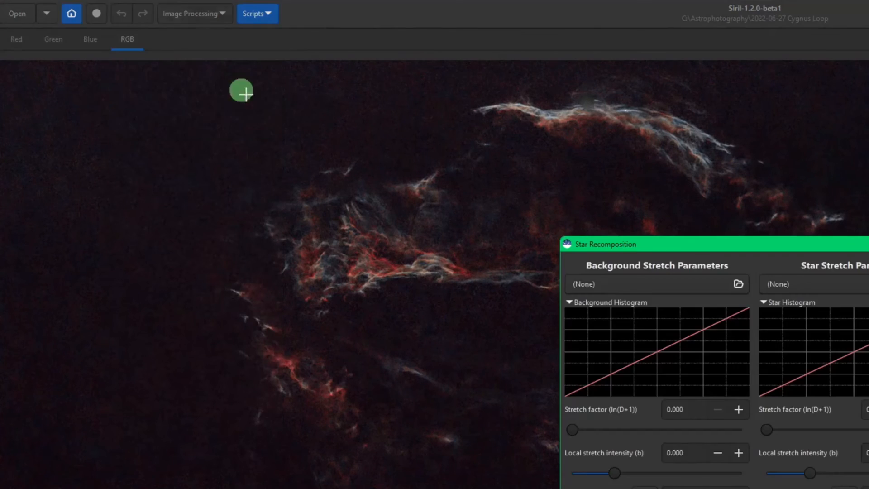
pyautogui.click(439, 110)
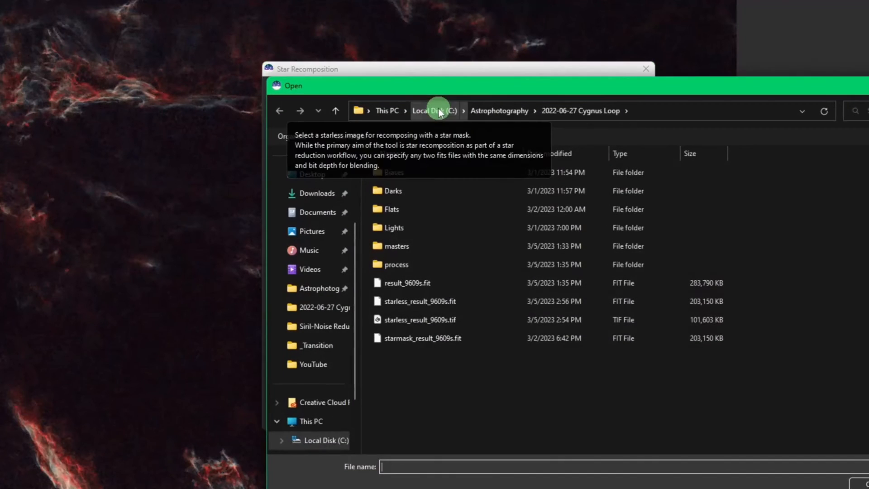
pyautogui.click(476, 302)
pyautogui.doubleClick(476, 302)
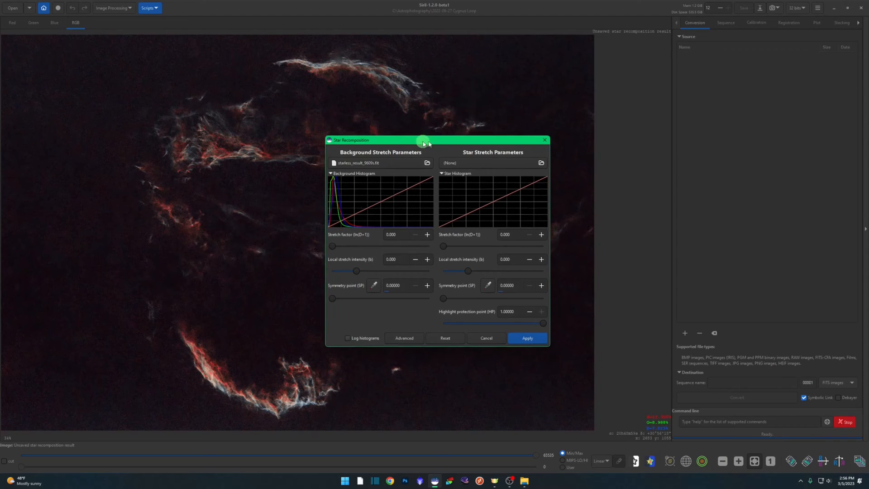
# Load starmask_result_9609s.fit as the star image for the recomposition.
pyautogui.moveTo(421, 140); pyautogui.dragTo(587, 128)
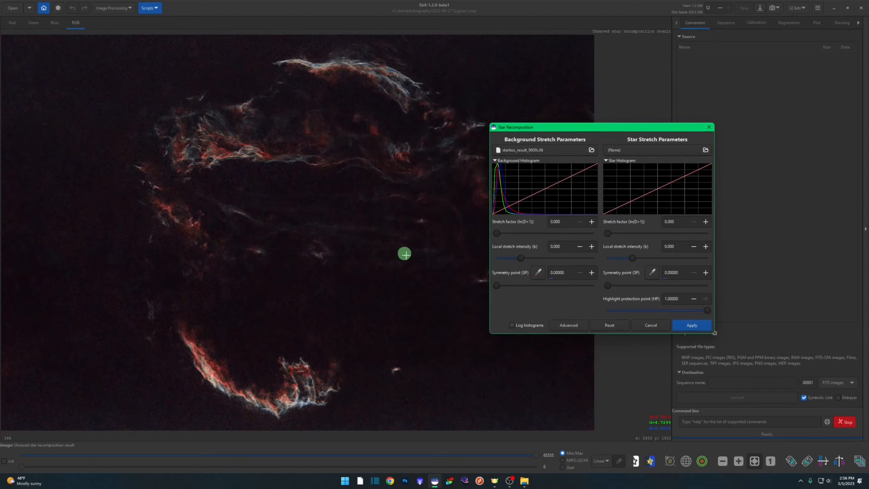
pyautogui.moveTo(654, 125); pyautogui.dragTo(609, 153)
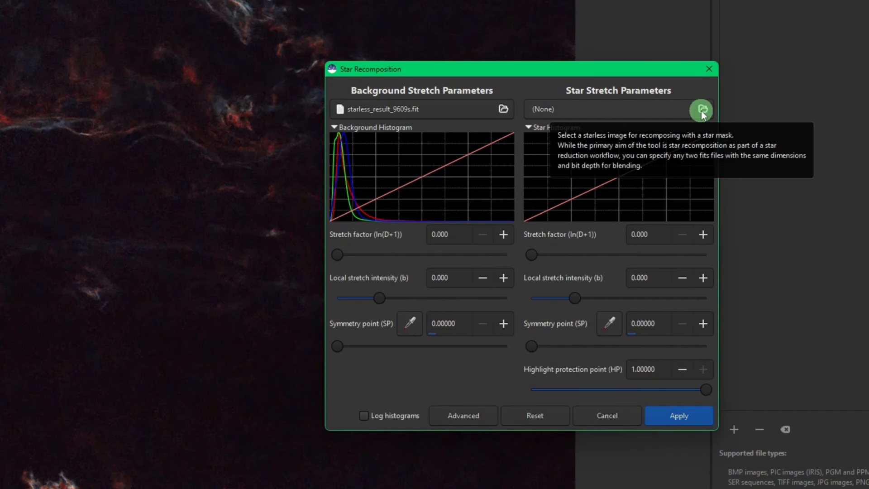
pyautogui.click(702, 112)
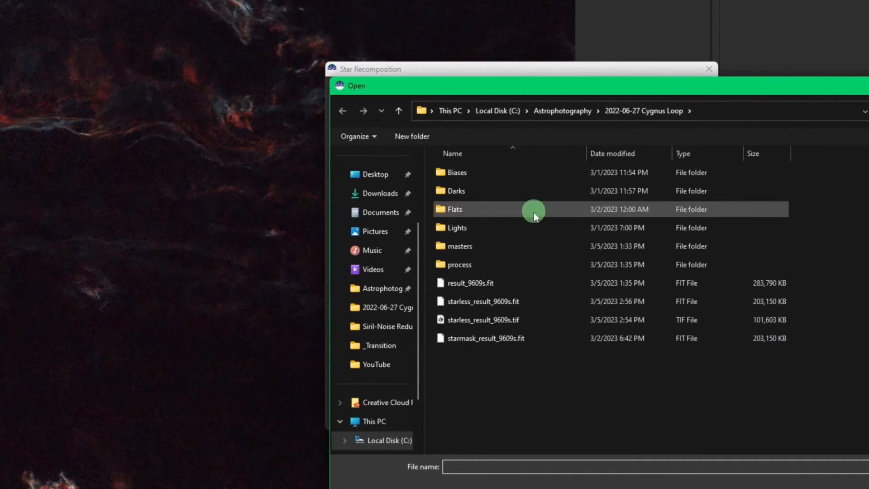
pyautogui.doubleClick(533, 338)
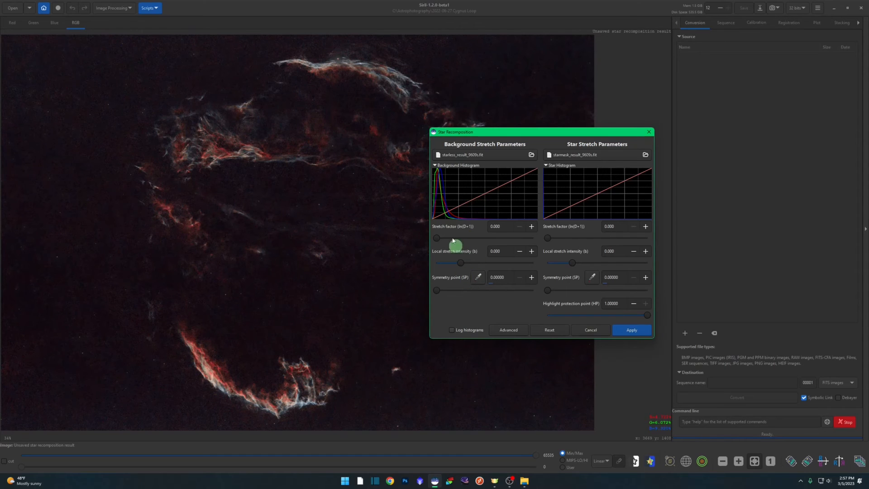
# Try star stretch factors up to the maximum of 10, settling on about 2.911 for the recomposed stars.
pyautogui.moveTo(529, 133); pyautogui.dragTo(583, 126)
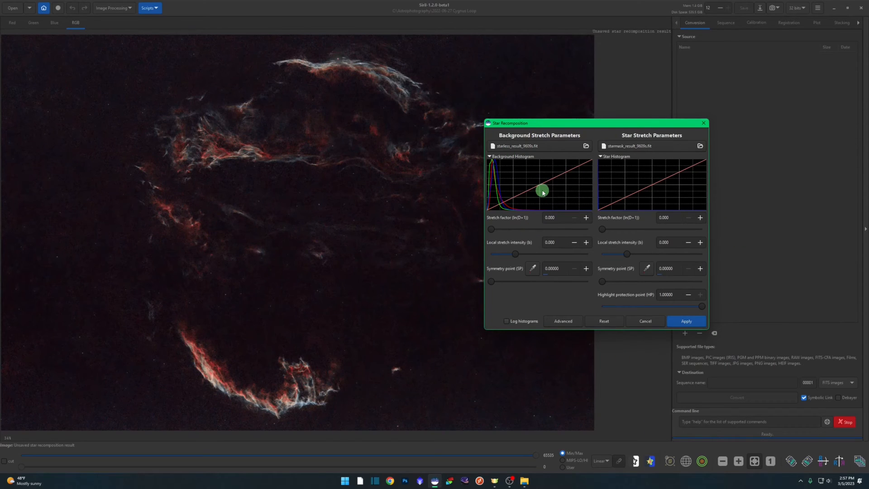
pyautogui.moveTo(605, 232); pyautogui.dragTo(626, 233)
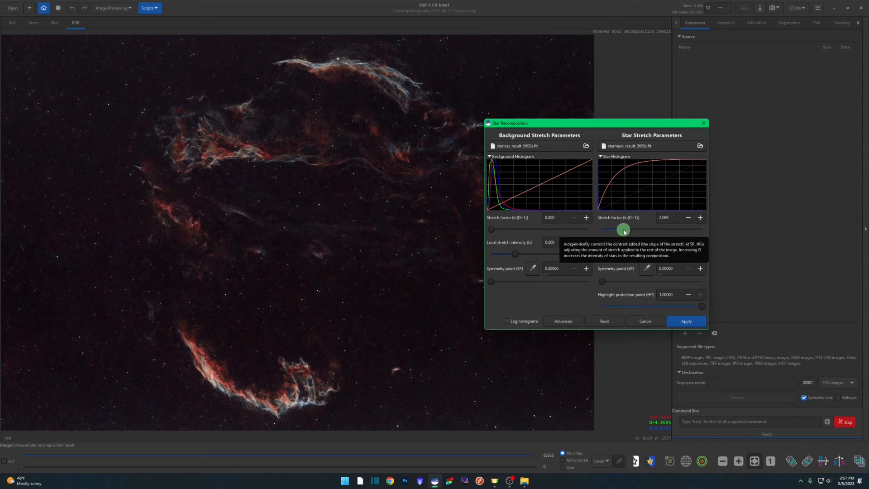
pyautogui.moveTo(624, 229); pyautogui.dragTo(717, 234)
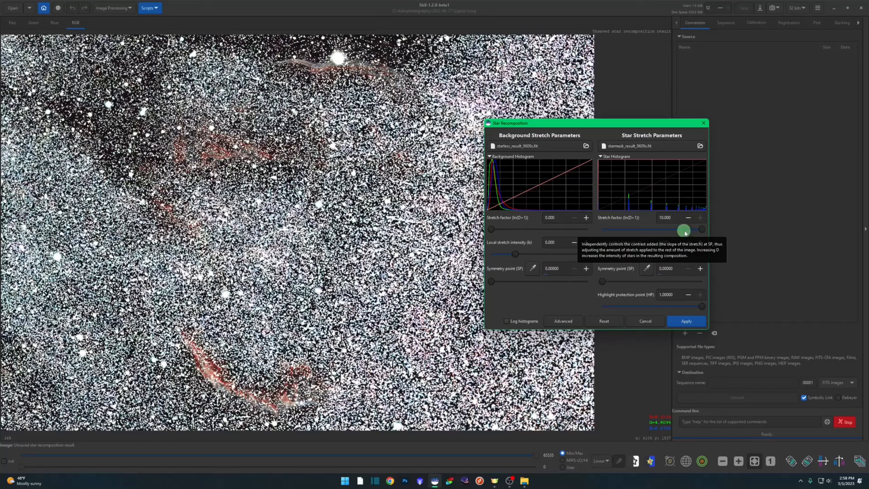
pyautogui.moveTo(699, 232); pyautogui.dragTo(636, 232)
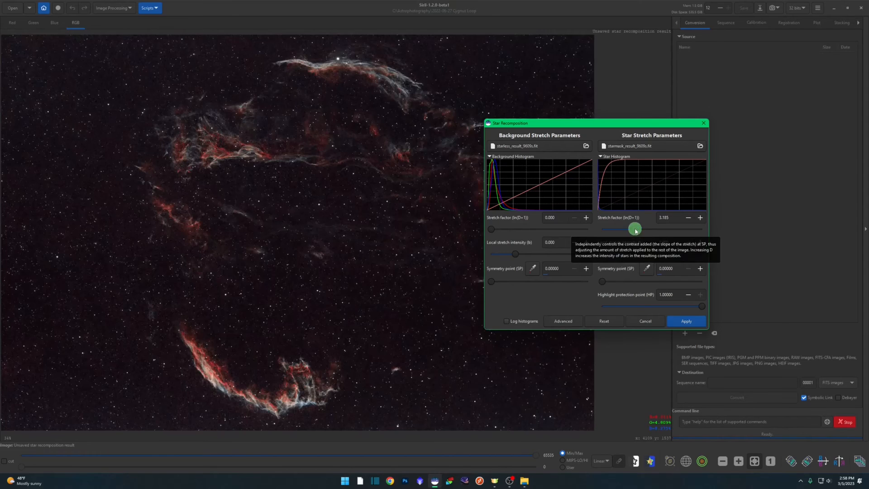
pyautogui.moveTo(636, 231); pyautogui.dragTo(633, 232)
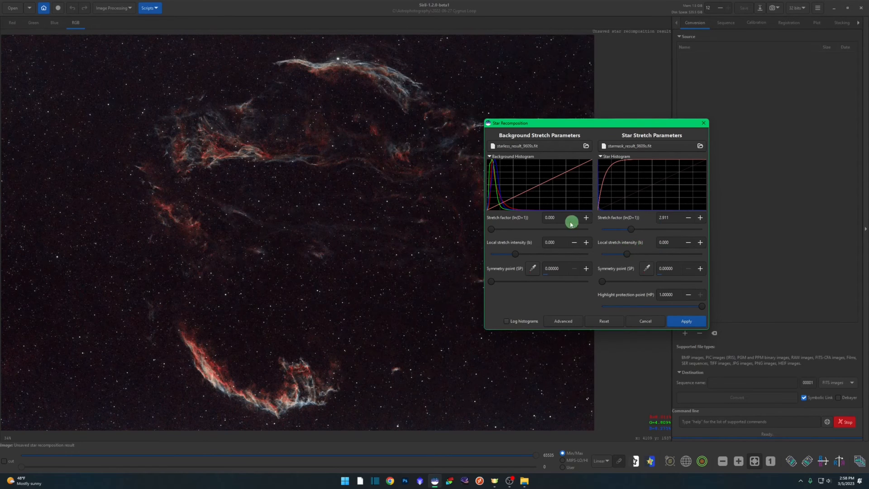
# Expand Star Recomposition to its advanced stretch parameters and locate the separate Generalised Hyperbolic Stretch Transformations command for comparison.
pyautogui.click(567, 321)
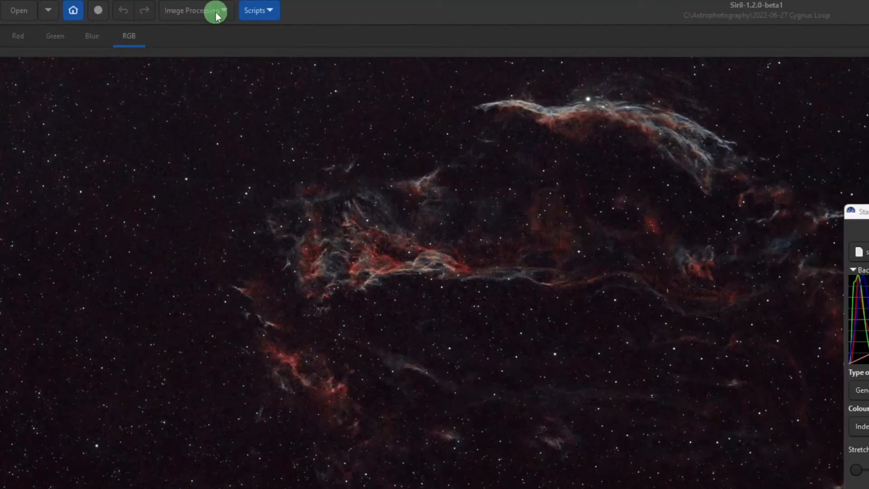
pyautogui.click(215, 12)
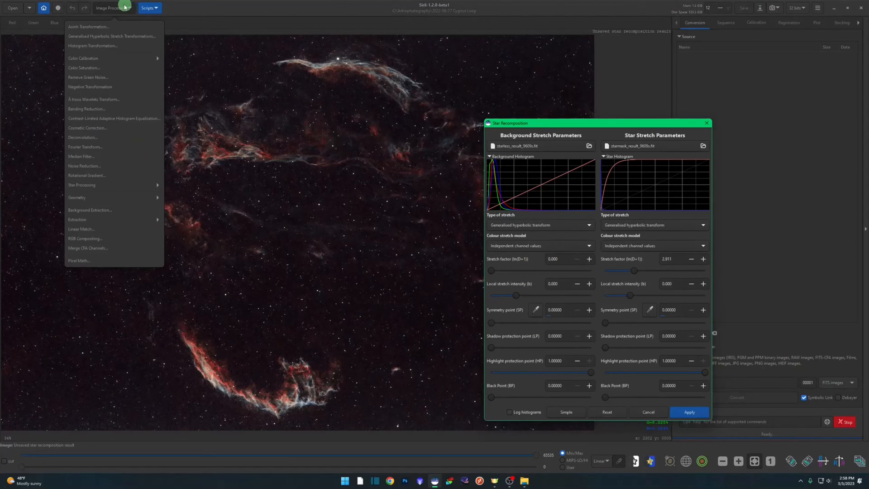
pyautogui.click(118, 8)
pyautogui.click(117, 7)
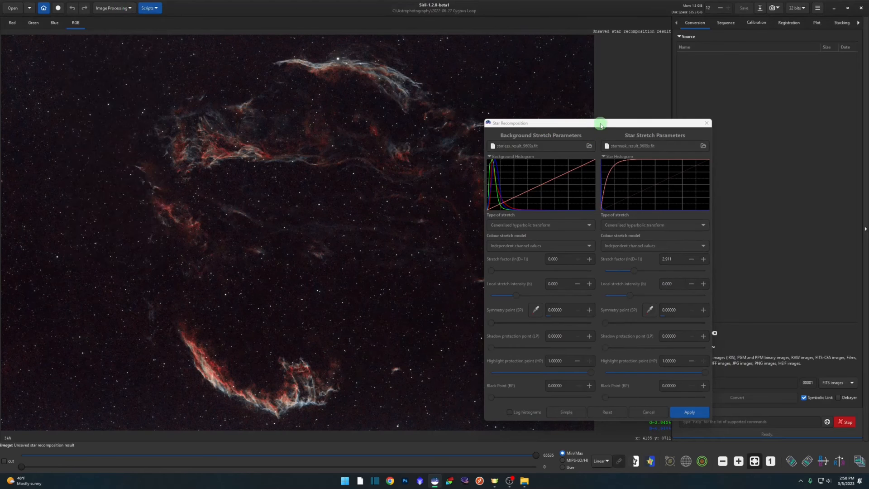
pyautogui.moveTo(602, 122); pyautogui.dragTo(609, 105)
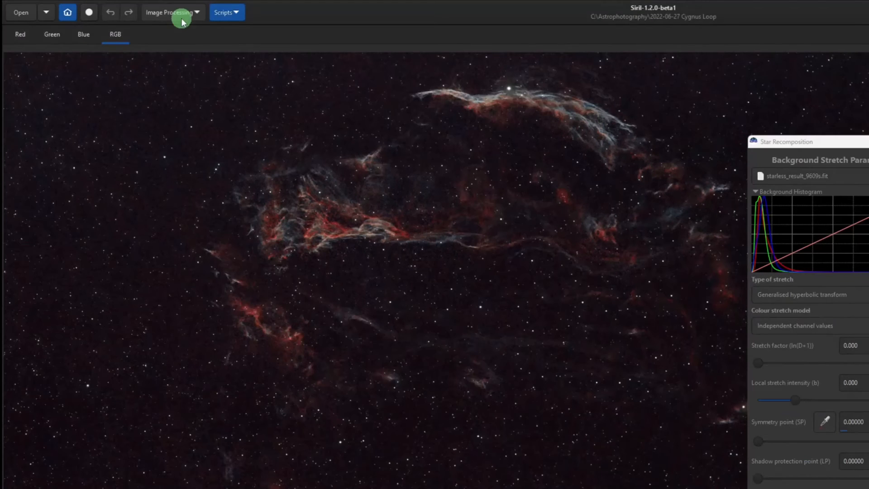
pyautogui.click(174, 13)
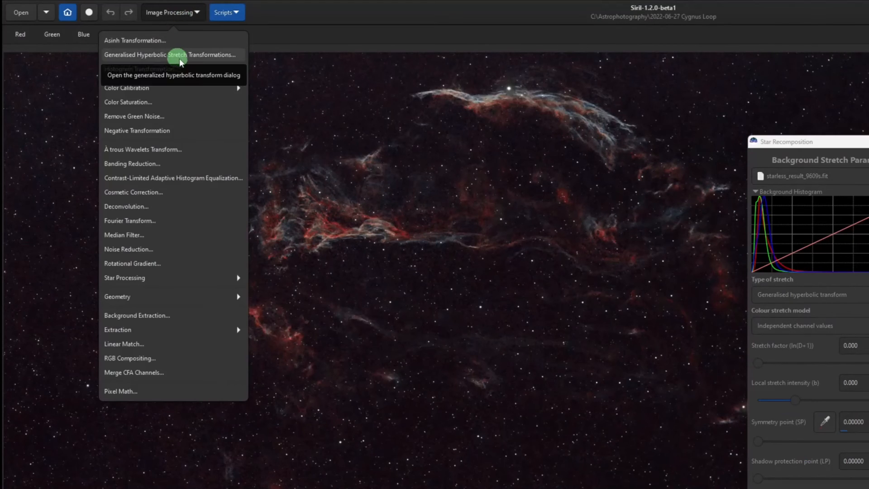
pyautogui.click(179, 13)
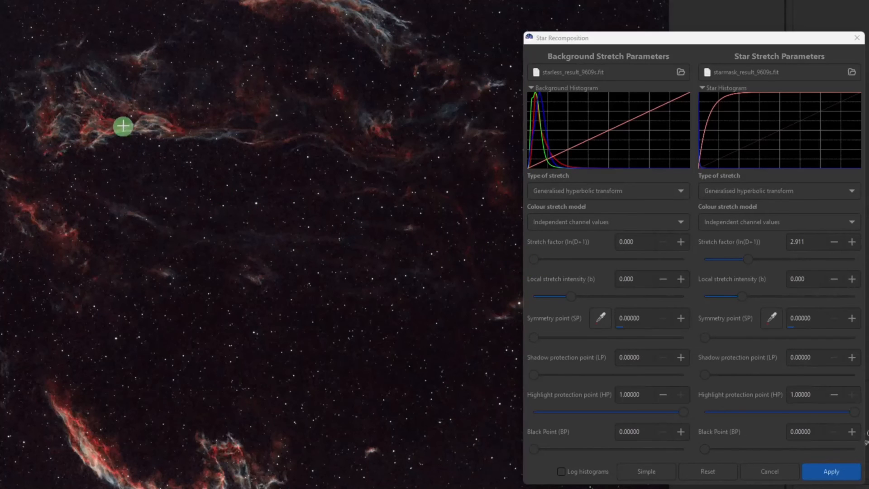
# Try sampling the background symmetry point from a small nebula selection, and return Star Recomposition to its simple parameters.
pyautogui.moveTo(126, 119); pyautogui.dragTo(153, 136)
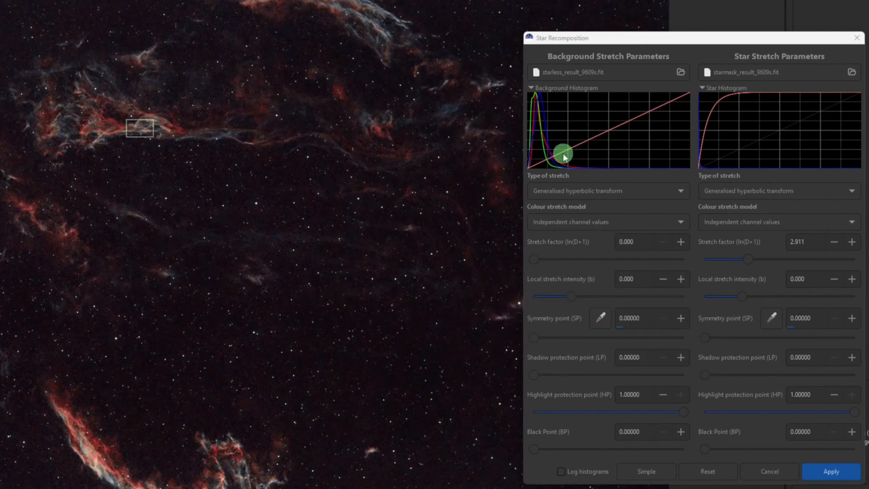
pyautogui.click(602, 325)
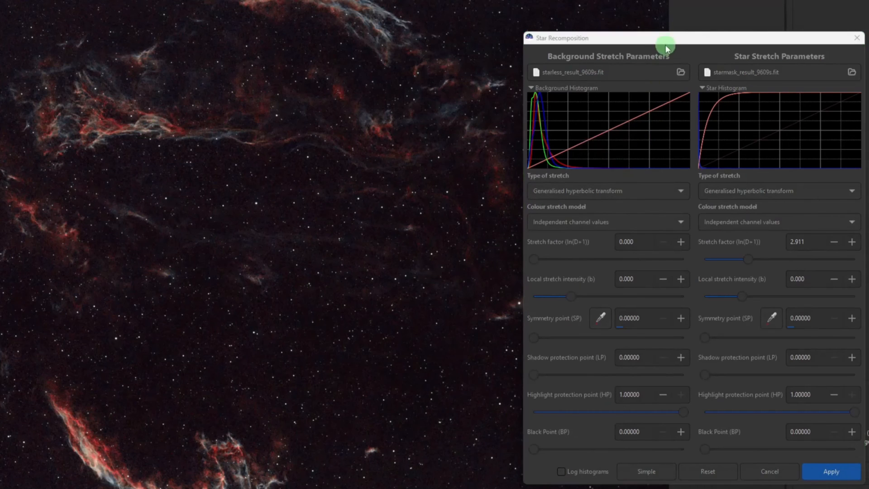
pyautogui.moveTo(659, 36); pyautogui.dragTo(627, 29)
pyautogui.click(613, 462)
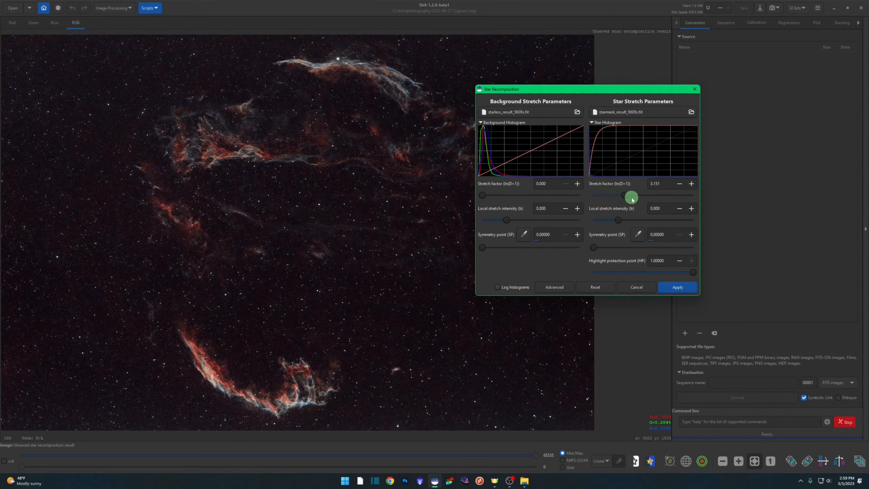
# Set the stars' local stretch intensity to about -0.137 and their stretch factor to about 2.879.
pyautogui.moveTo(619, 221)
pyautogui.mouseDown()
pyautogui.moveTo(663, 220)
pyautogui.moveTo(618, 221)
pyautogui.mouseUp()
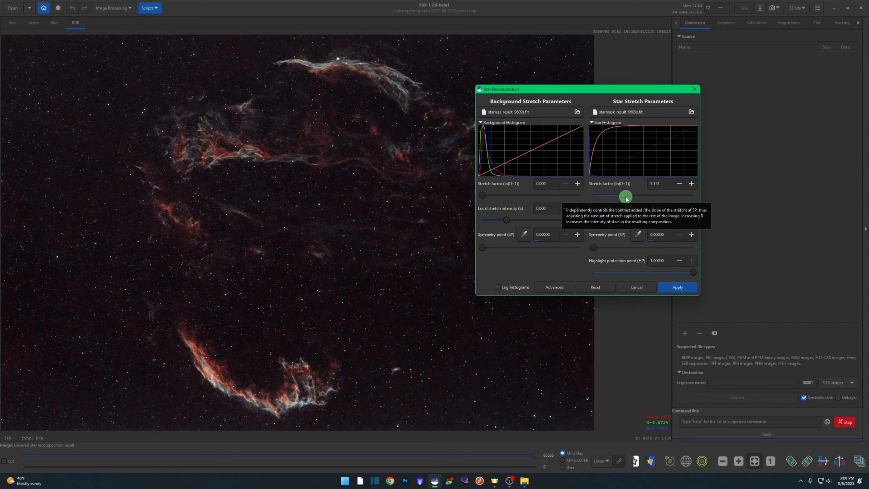
pyautogui.moveTo(625, 198); pyautogui.dragTo(614, 199)
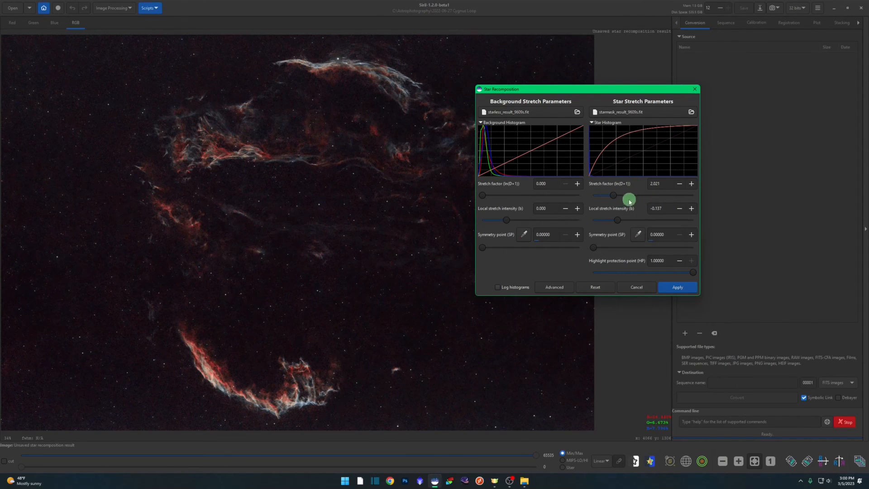
pyautogui.moveTo(614, 195); pyautogui.dragTo(649, 196)
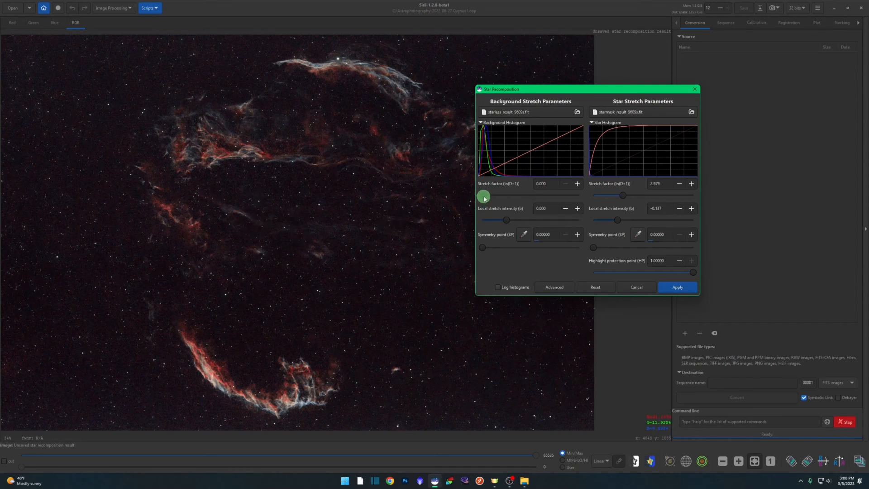
# Set the background stretch factor to about 0.389 and apply the star recomposition.
pyautogui.moveTo(486, 198); pyautogui.dragTo(514, 189)
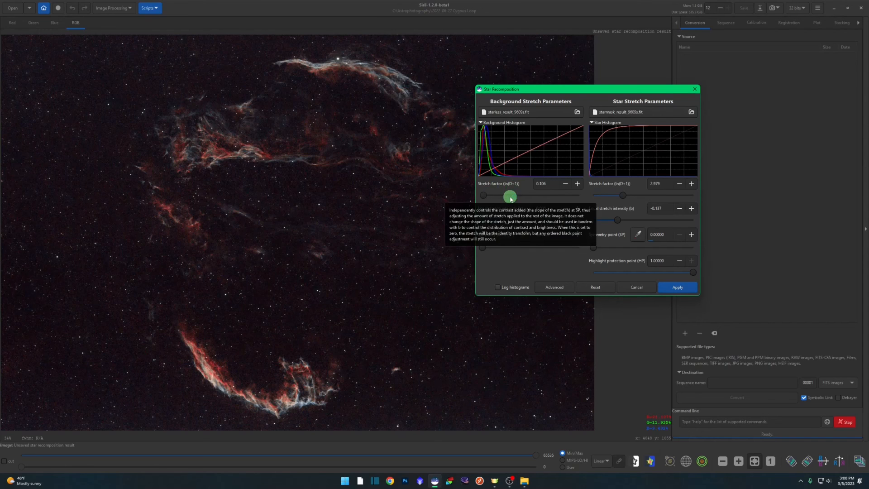
pyautogui.moveTo(484, 196); pyautogui.dragTo(486, 196)
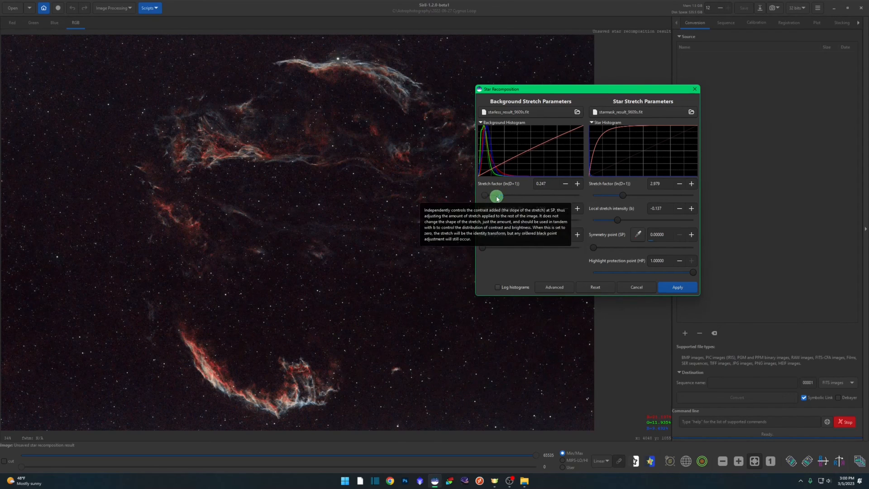
pyautogui.click(497, 196)
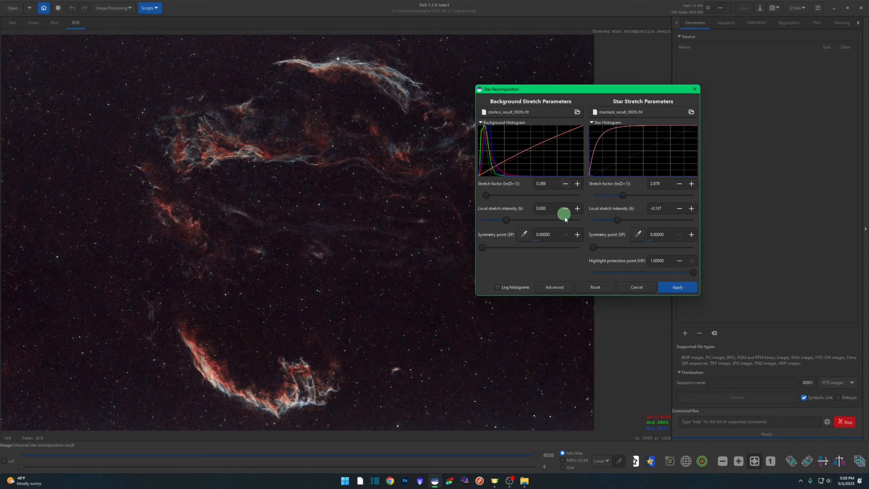
pyautogui.click(685, 289)
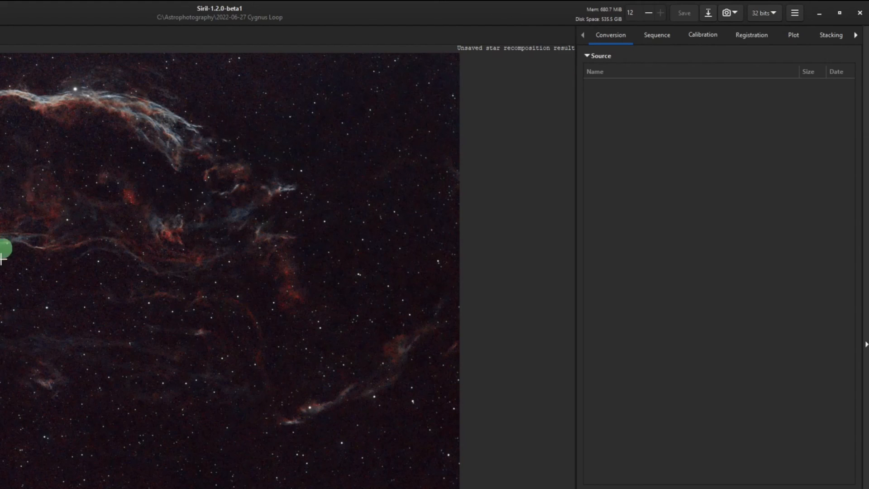
# Save the recomposed image as CygnusFinal.tif in the 2022-06-27 Cygnus Loop folder, as an uncompressed 32-bit floating point ASTRO-TIFF with ICC profile.
pyautogui.click(703, 16)
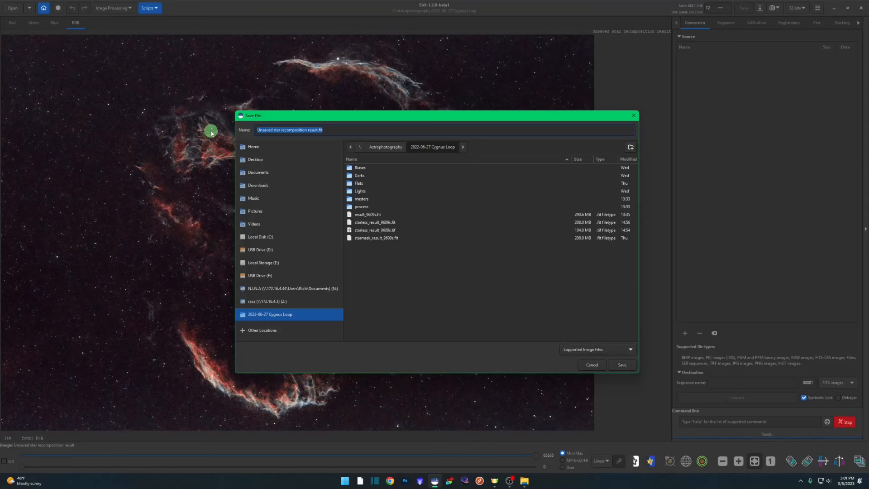
pyautogui.write('CygnusFinal.tif')
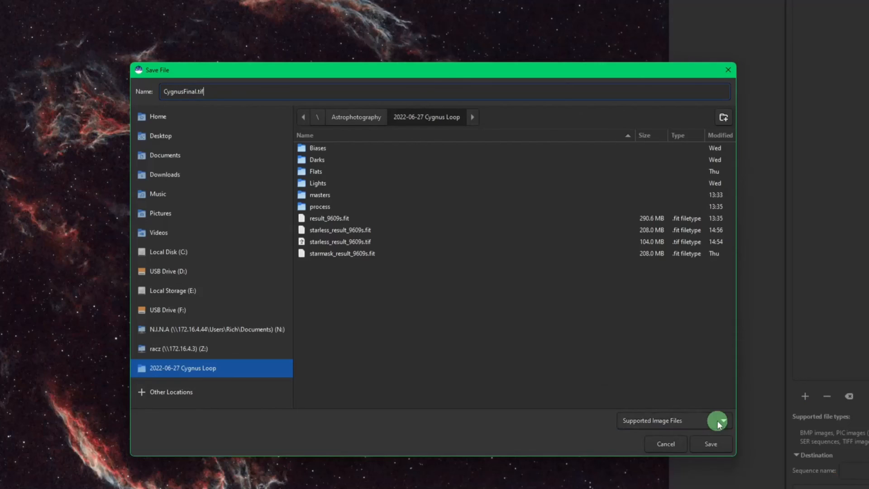
pyautogui.click(718, 421)
pyautogui.click(718, 422)
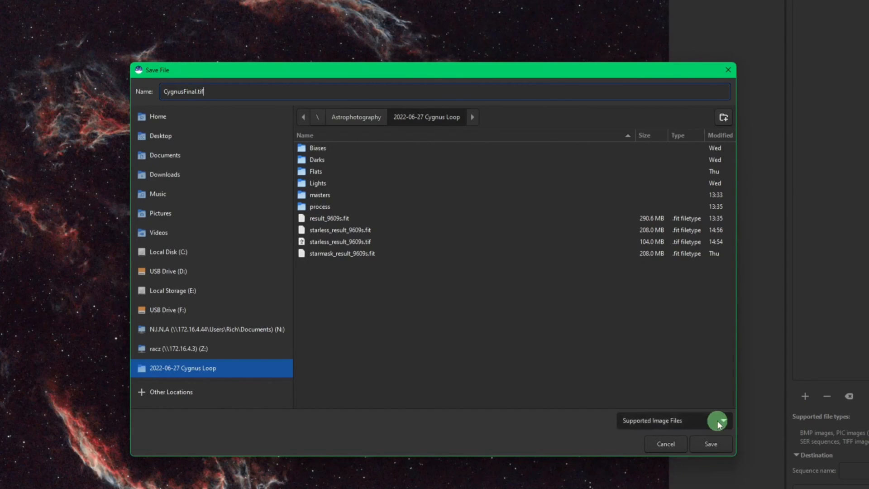
pyautogui.click(717, 443)
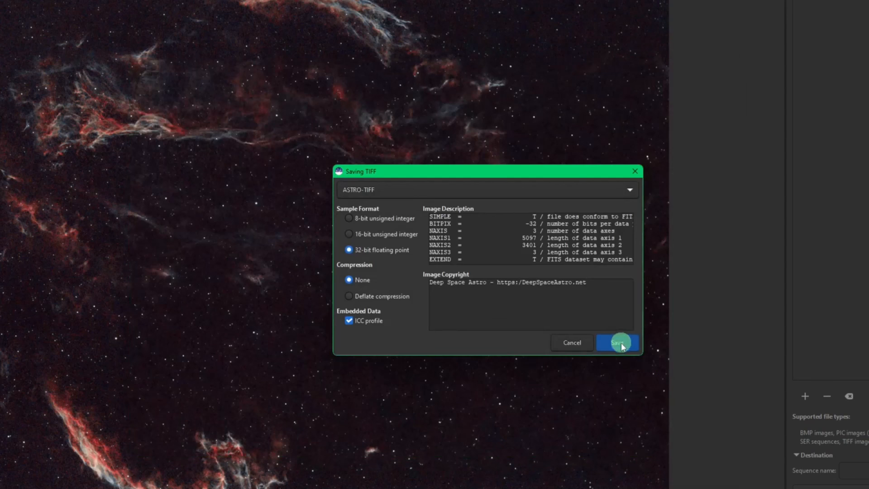
pyautogui.click(621, 343)
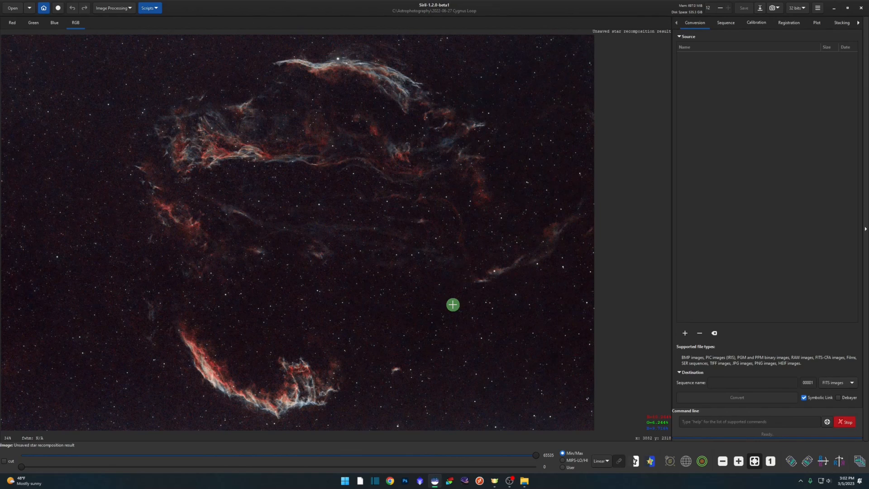
# Launch the standalone StarNet++ GUI and place its window over the Cygnus Loop image.
pyautogui.click(346, 482)
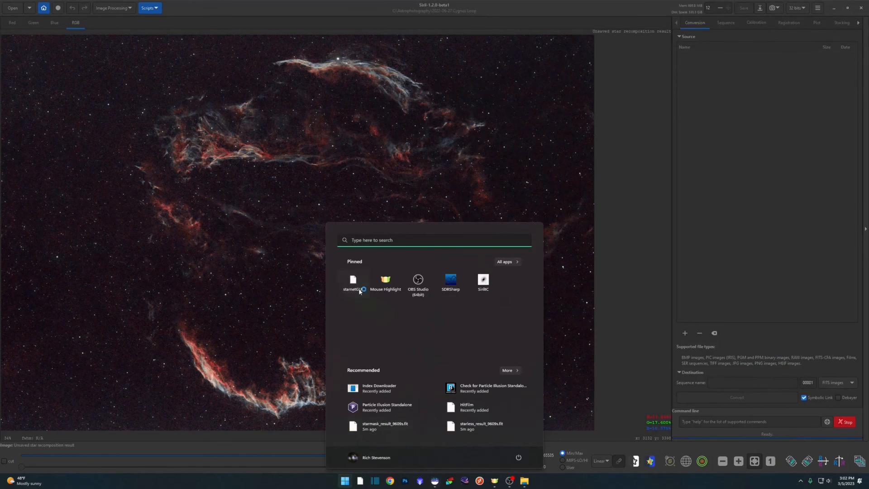
pyautogui.click(353, 281)
pyautogui.moveTo(227, 34); pyautogui.dragTo(498, 131)
pyautogui.click(360, 154)
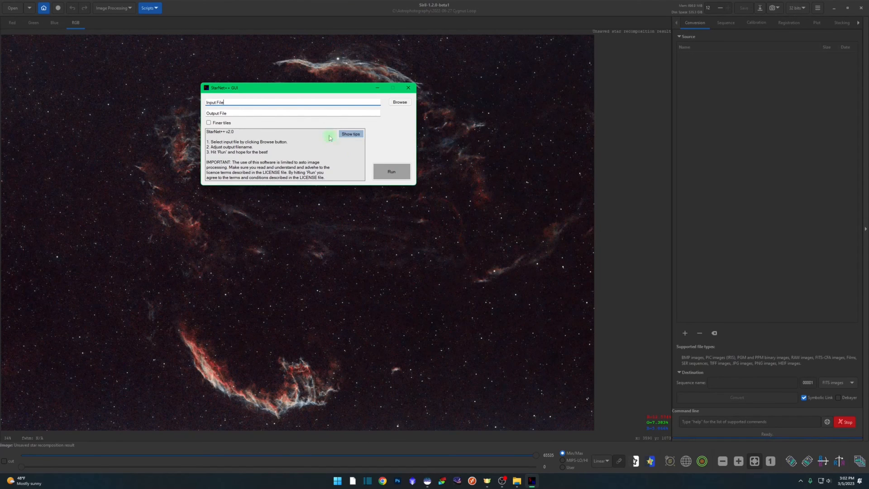
pyautogui.moveTo(313, 91); pyautogui.dragTo(325, 120)
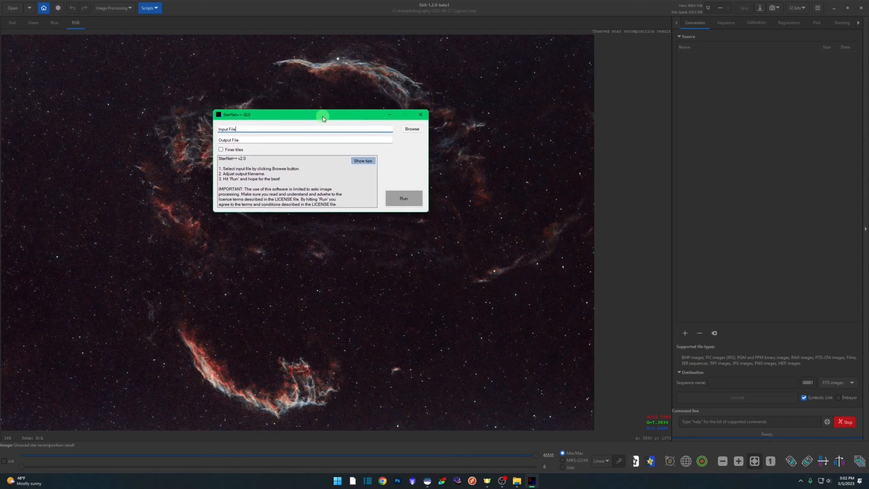